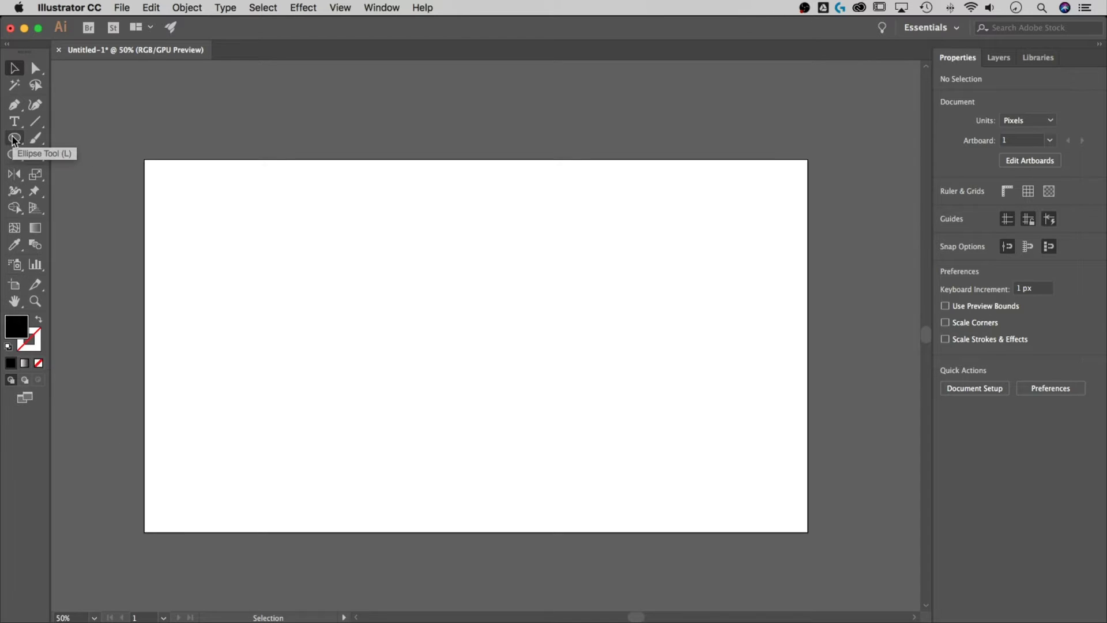
- Draw a black five-pointed star on the left of the artboard with the Star Tool
click(13, 140)
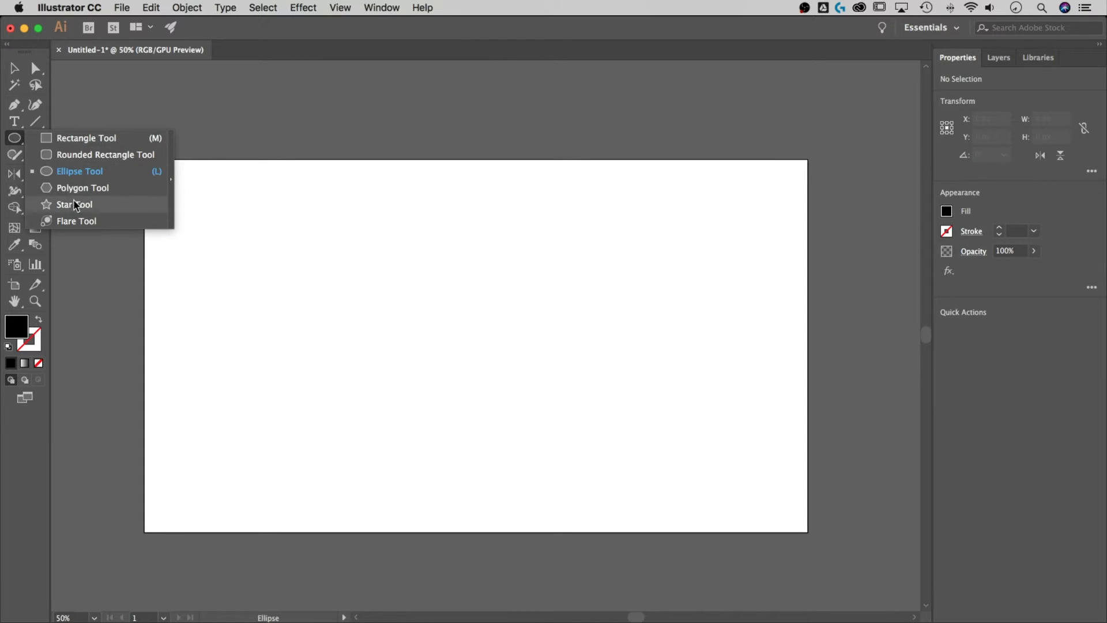
click(73, 206)
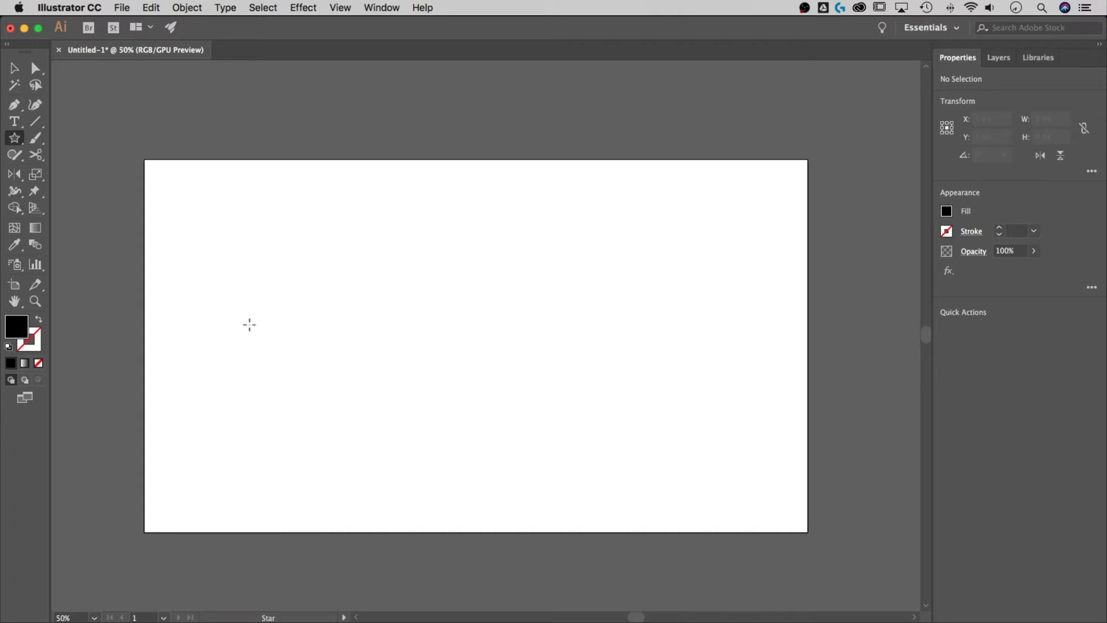
drag(249, 325, 275, 309)
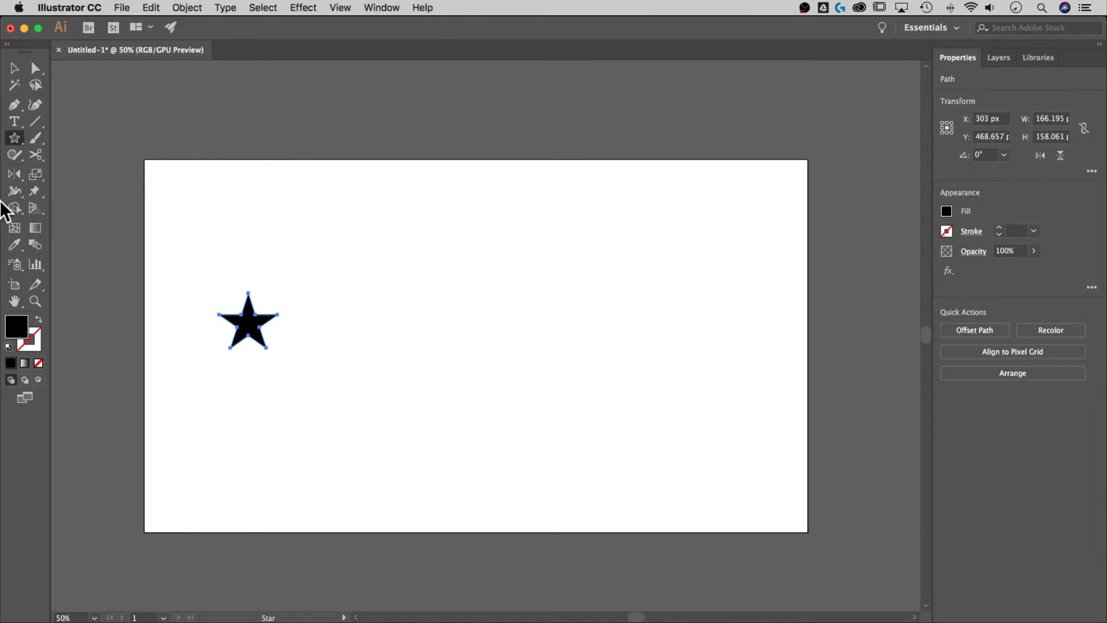
- Alt-drag a copy of the star to the right, then marquee-select both stars
key(v)
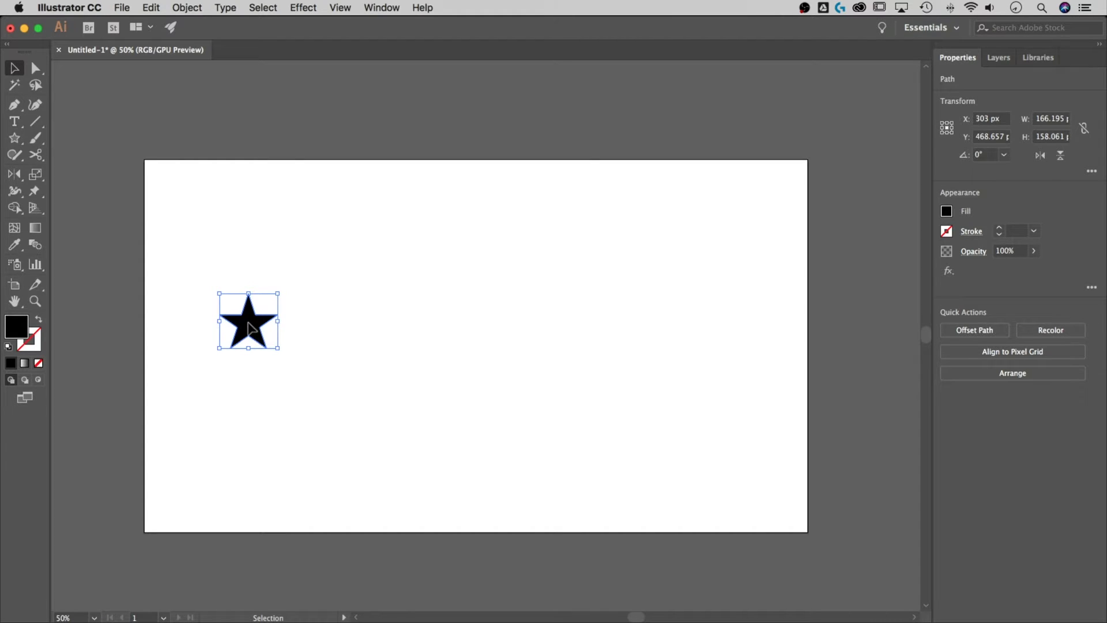
drag(249, 327, 700, 328)
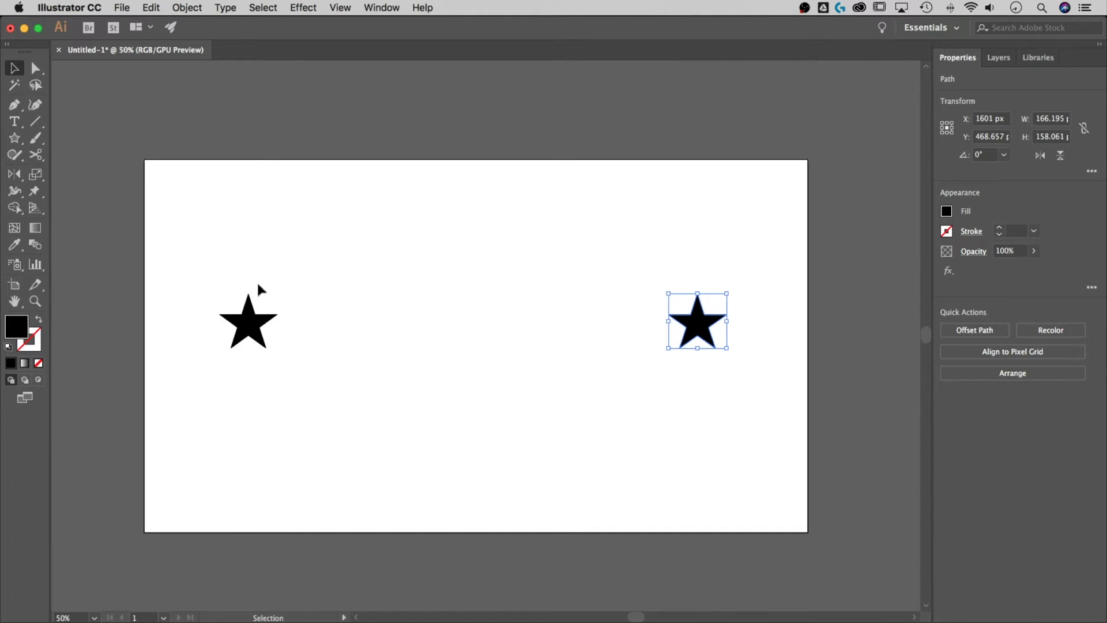
click(713, 268)
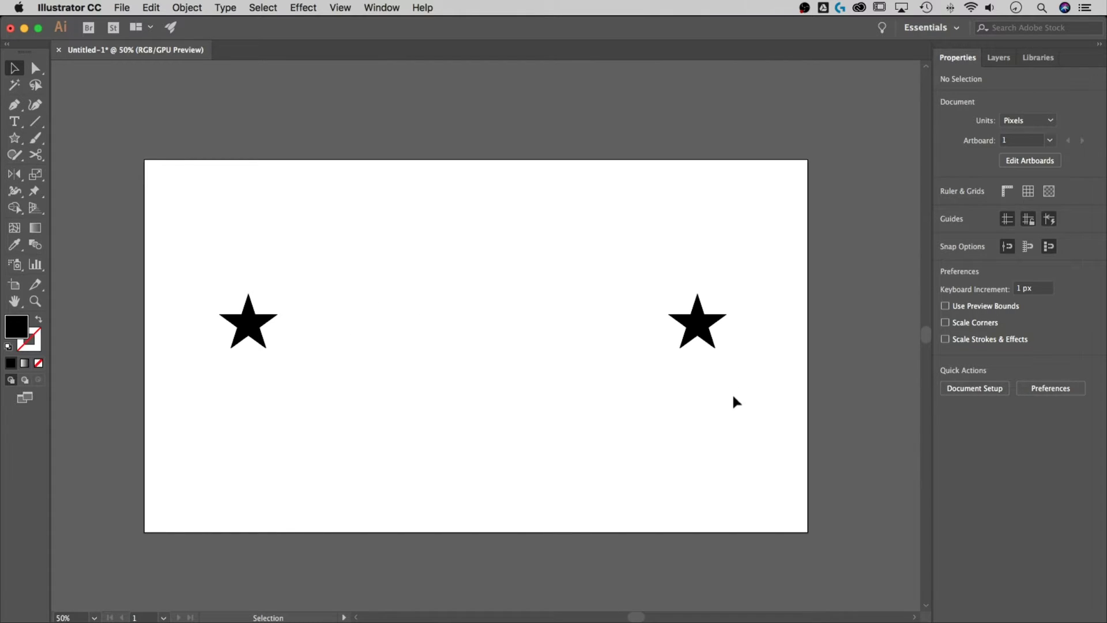
drag(733, 394, 216, 229)
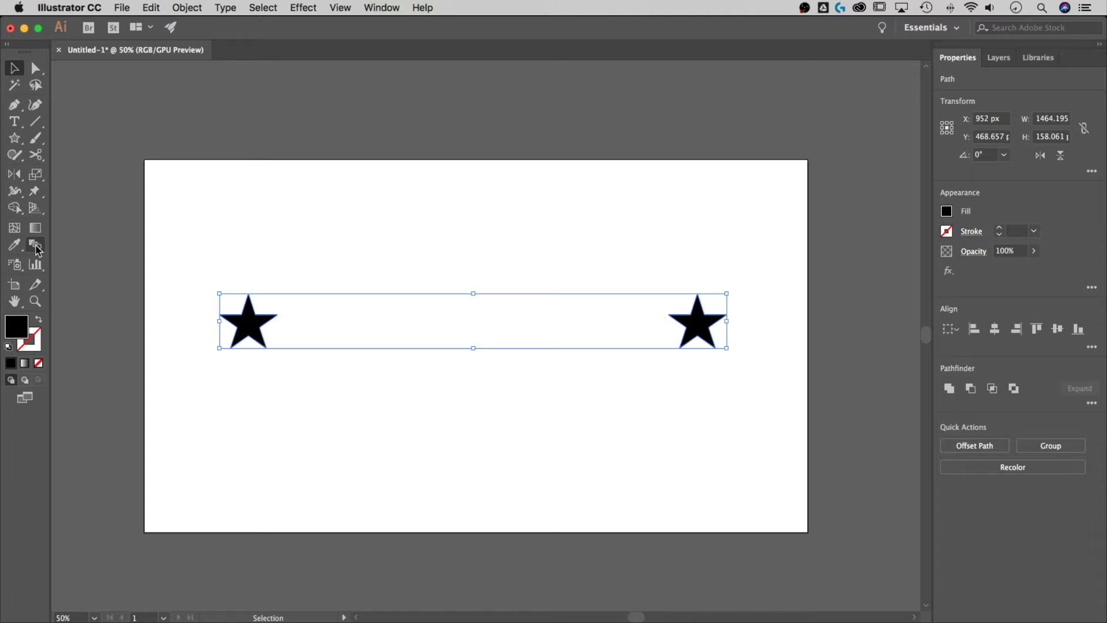
- In Blend Options, keep Spacing on Specified Steps, enter 3 steps and confirm
double_click(36, 249)
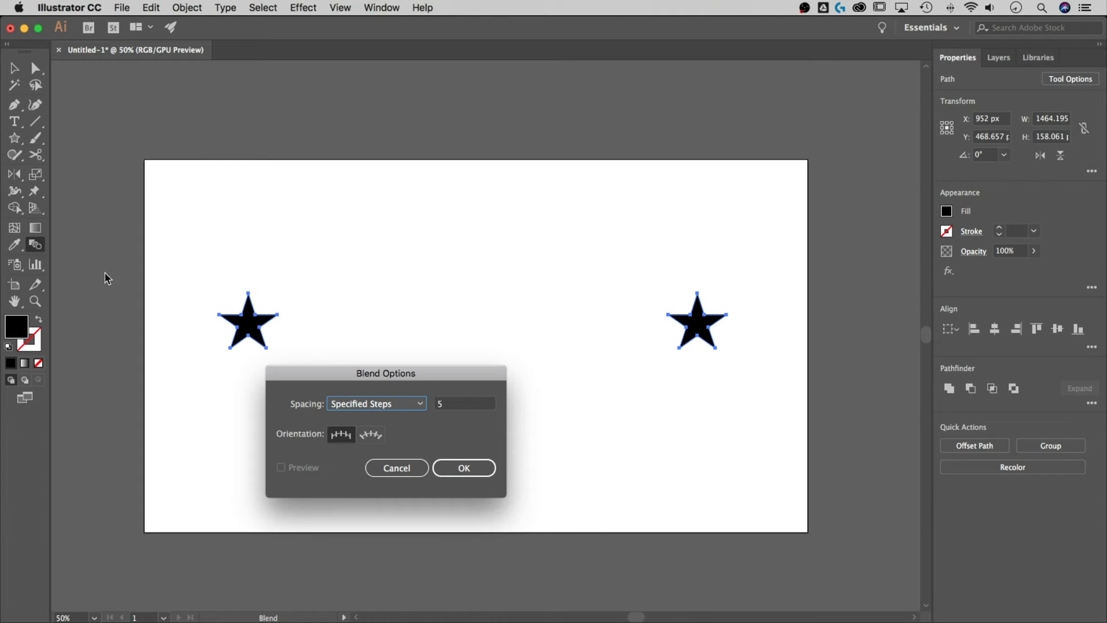
drag(396, 378, 449, 171)
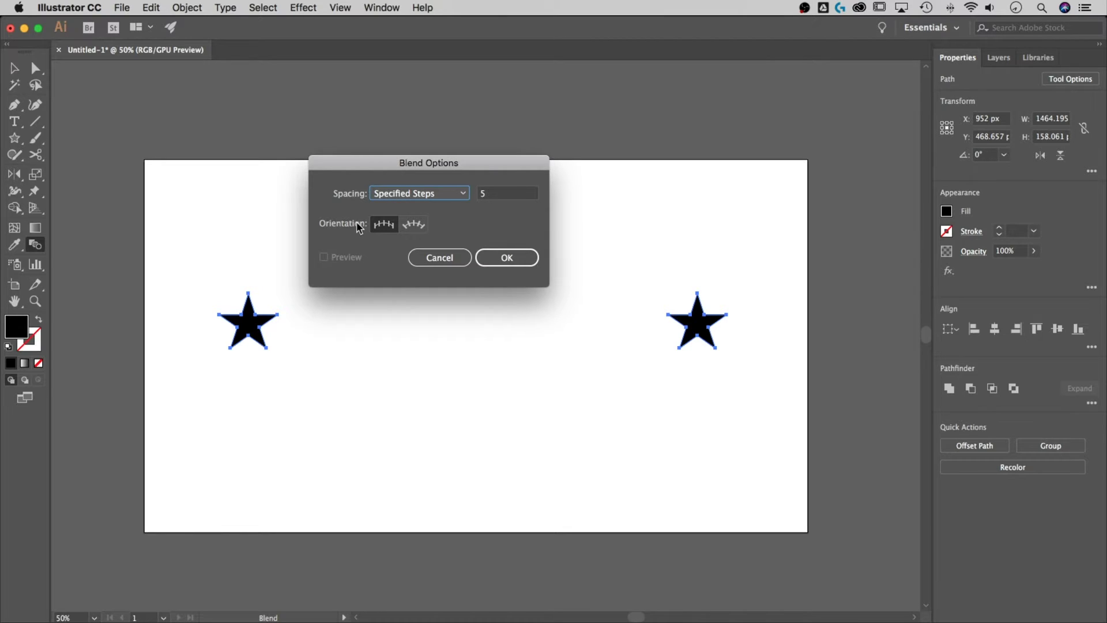
click(413, 196)
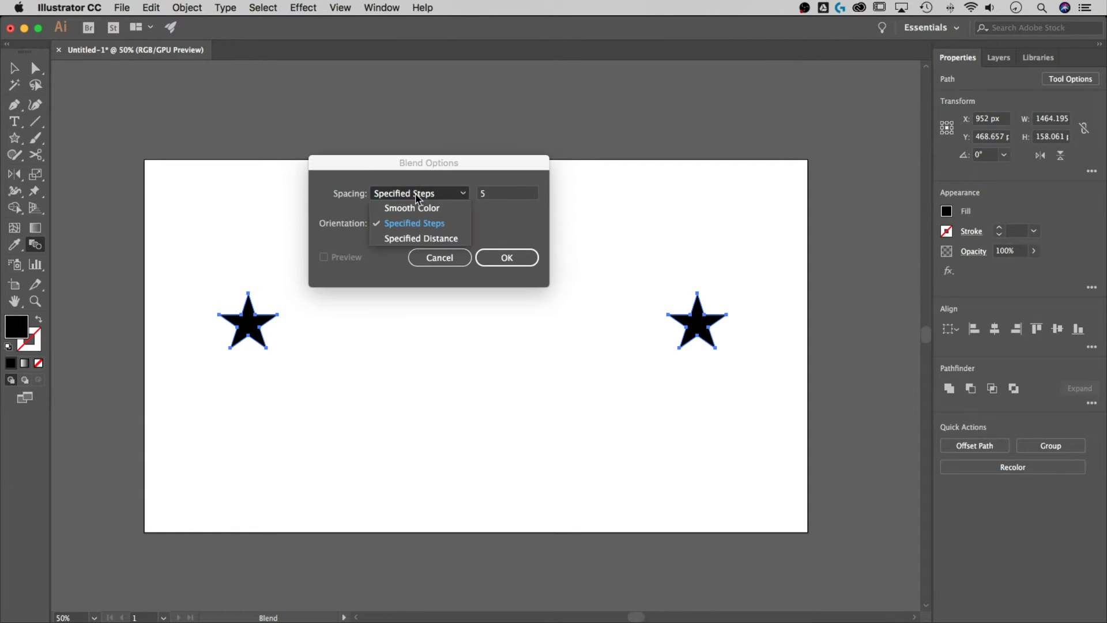
click(438, 223)
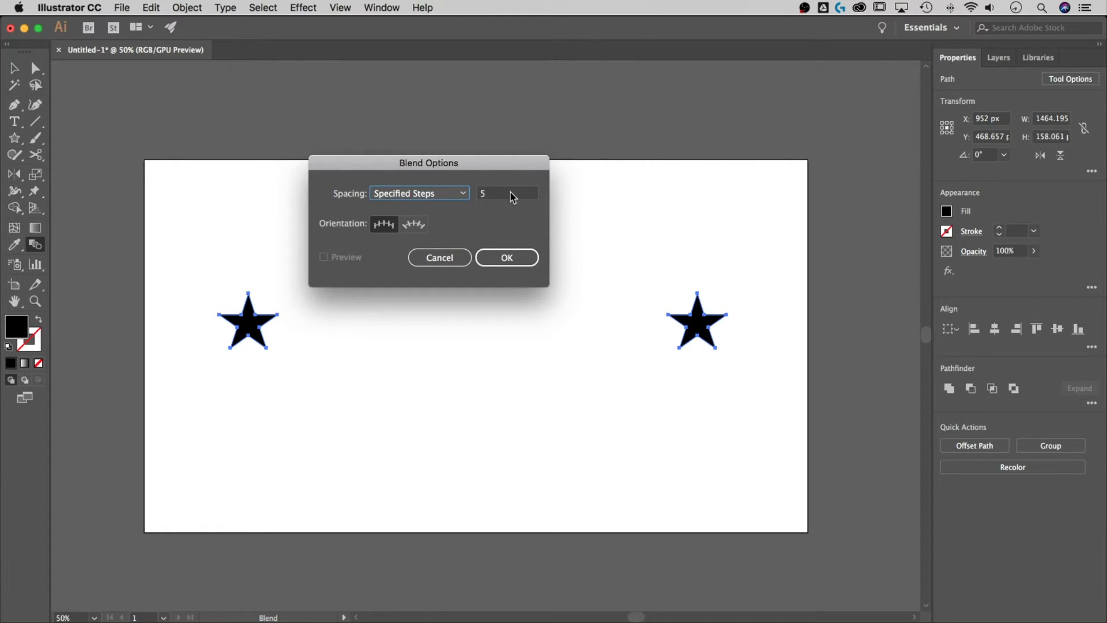
drag(501, 167, 492, 104)
click(487, 128)
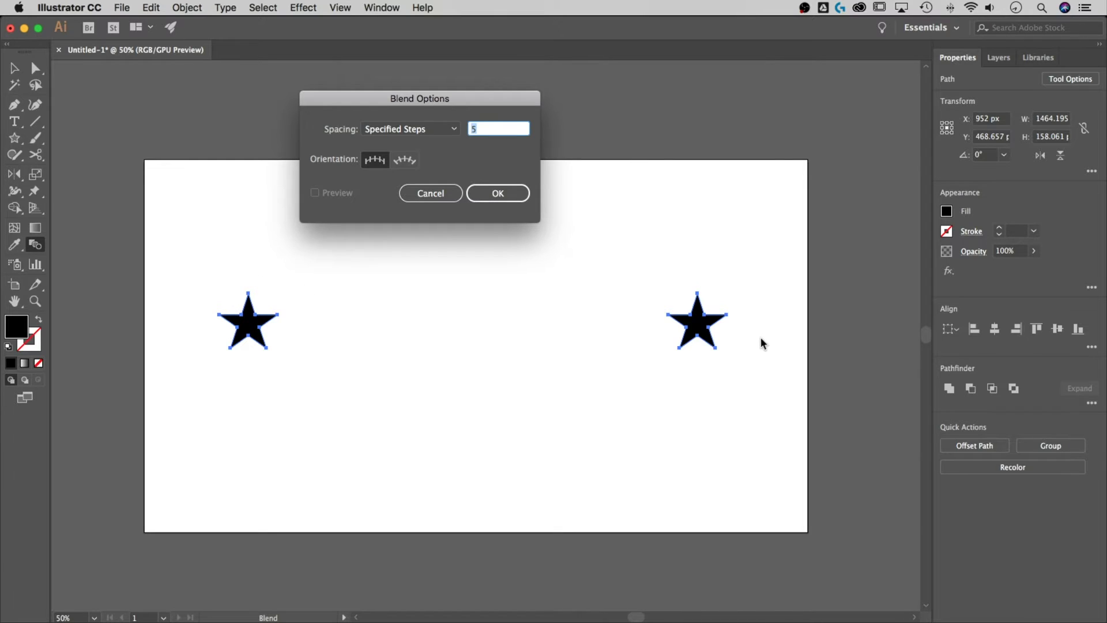
text(3)
click(503, 194)
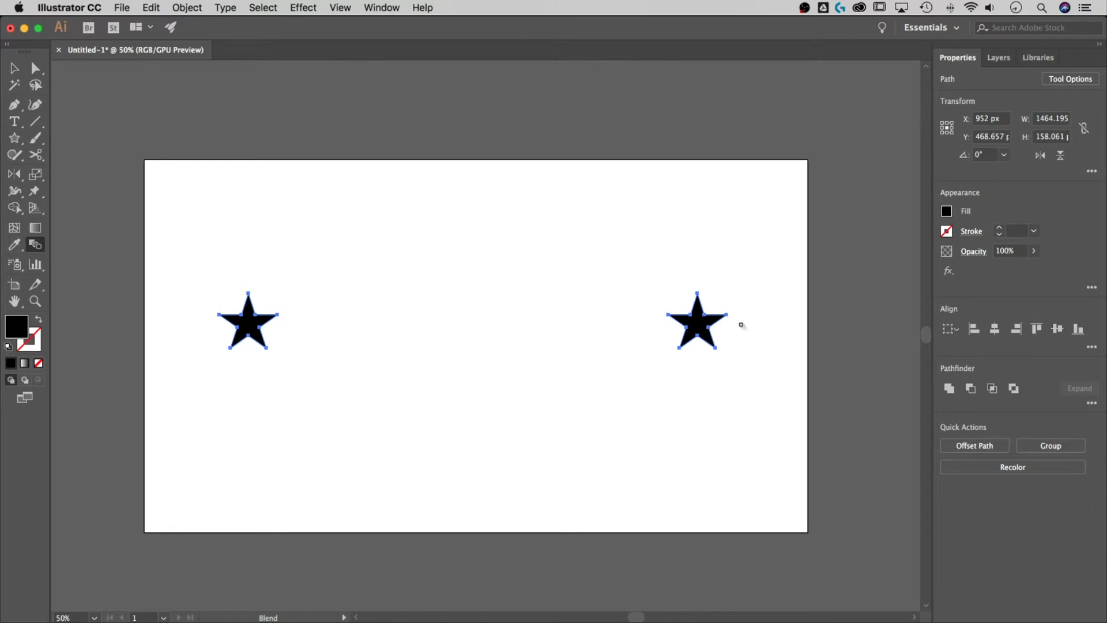
- Blend the left star into the right star, producing a row of five stars
click(691, 327)
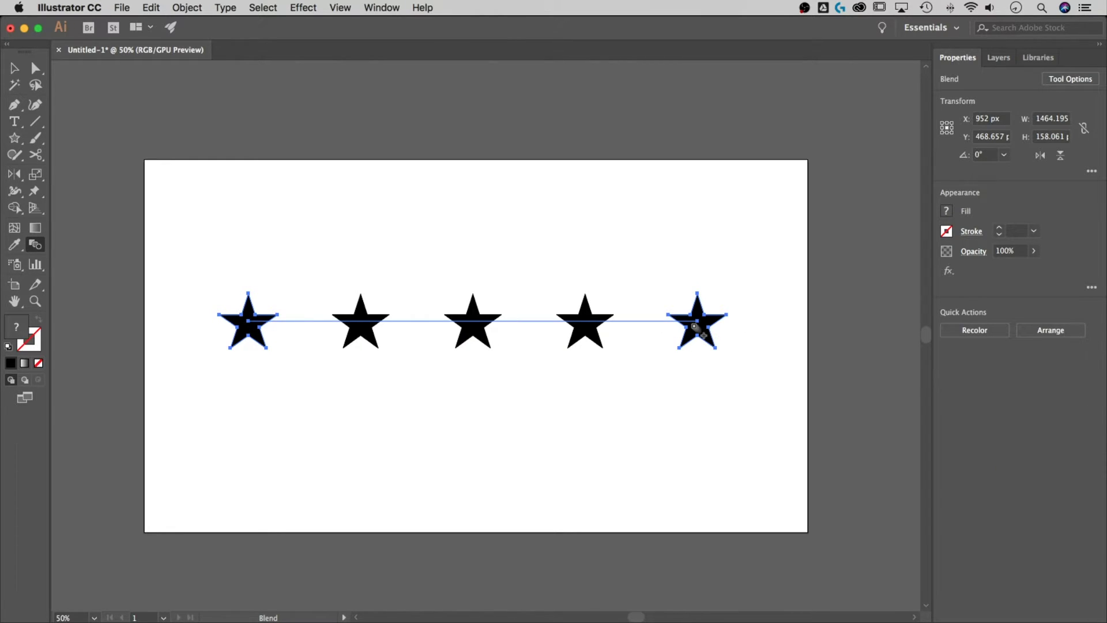
- Drag the blend spine's end anchor inward to the left with Direct Selection
click(34, 69)
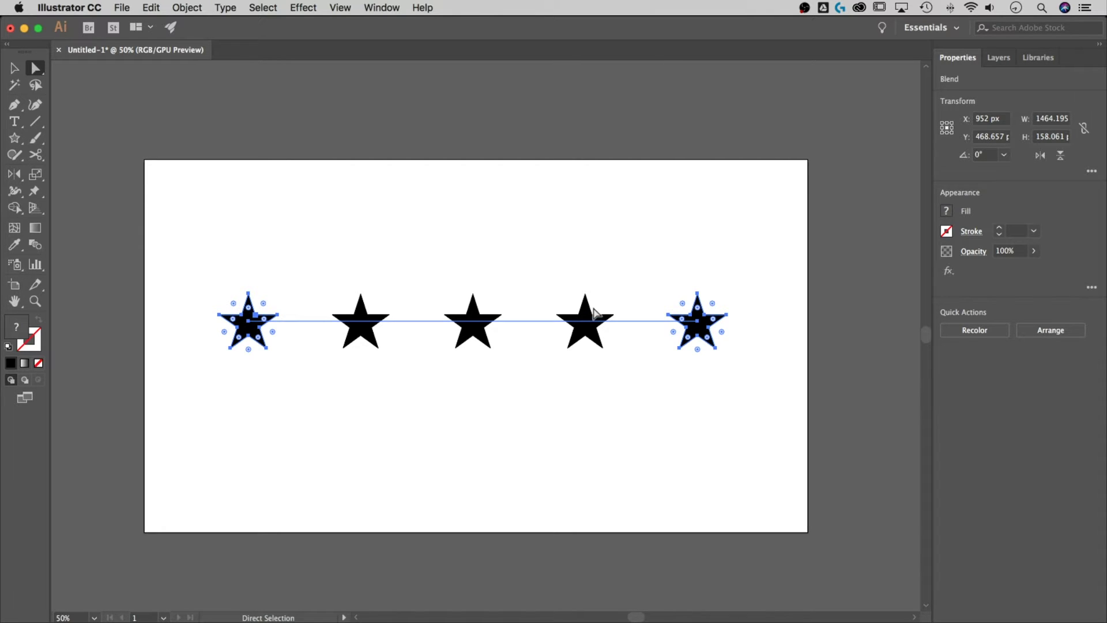
drag(698, 321, 697, 321)
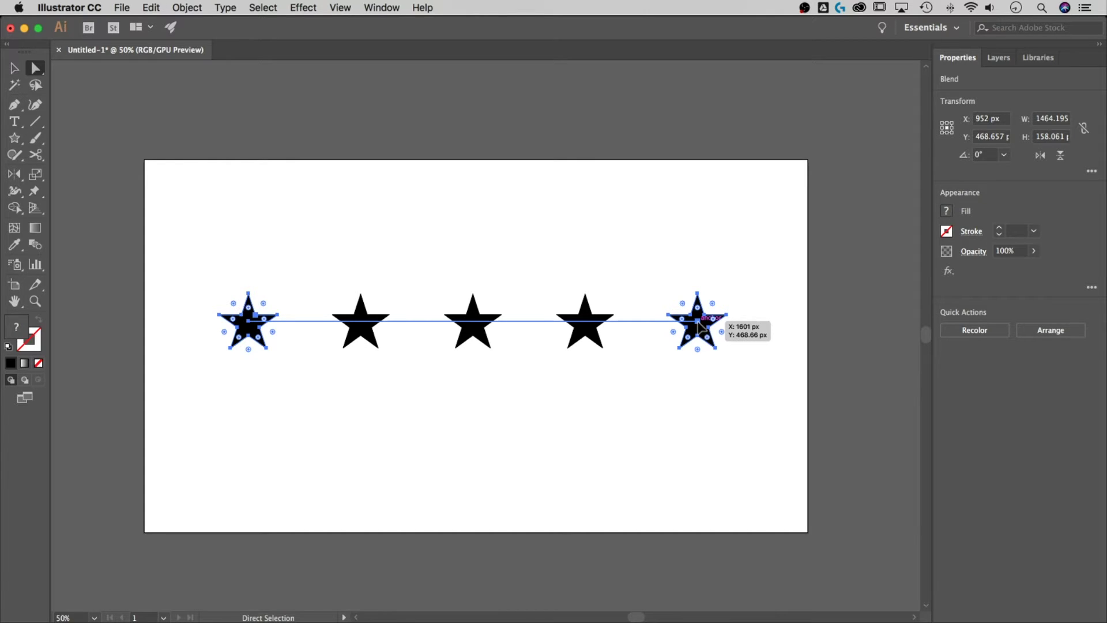
click(698, 321)
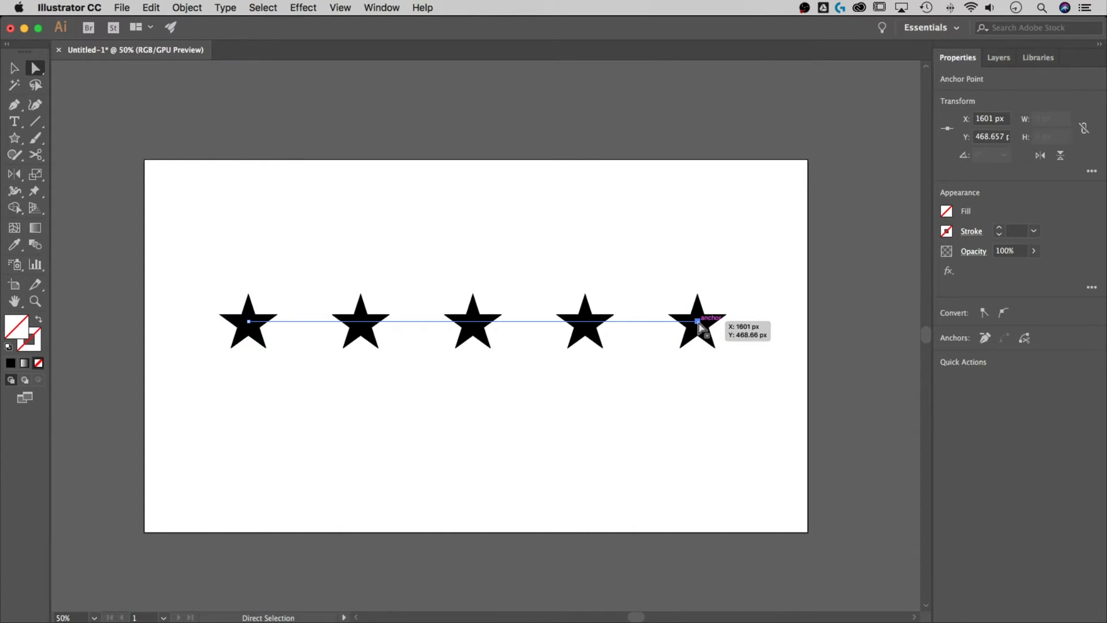
drag(697, 321, 623, 321)
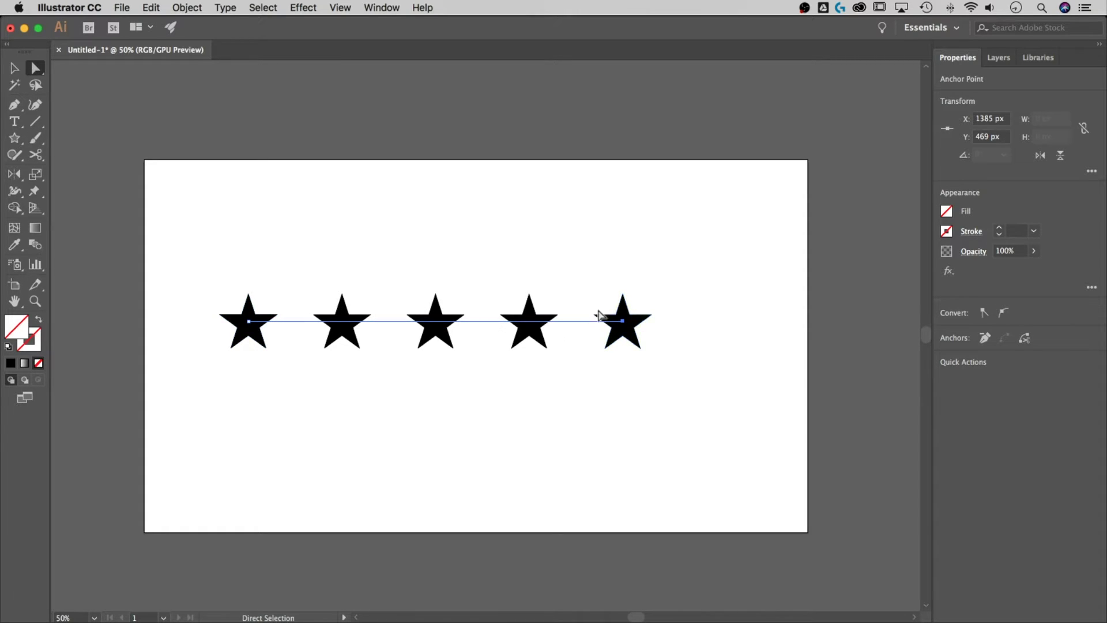
- Move the blend's last star up and right, then back down near the row
click(627, 333)
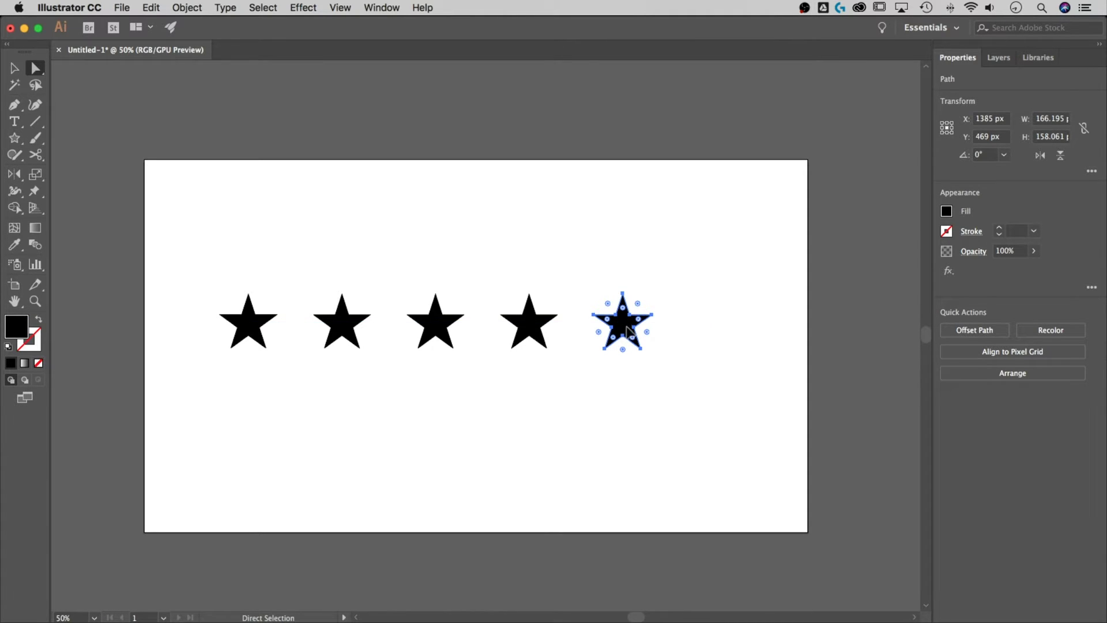
drag(628, 329, 729, 212)
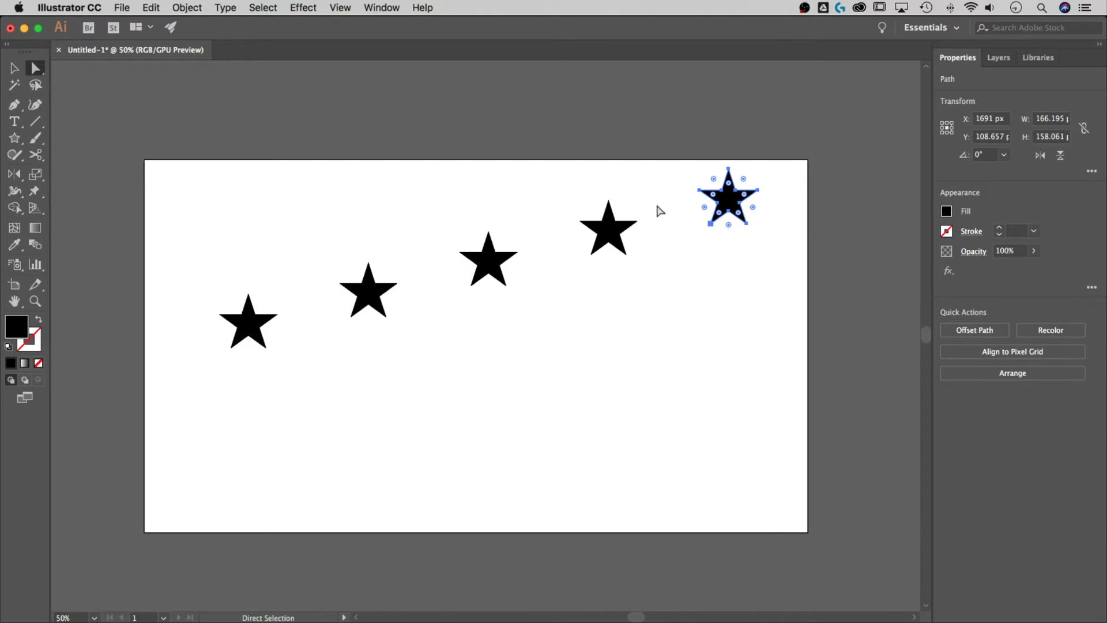
drag(730, 205, 655, 315)
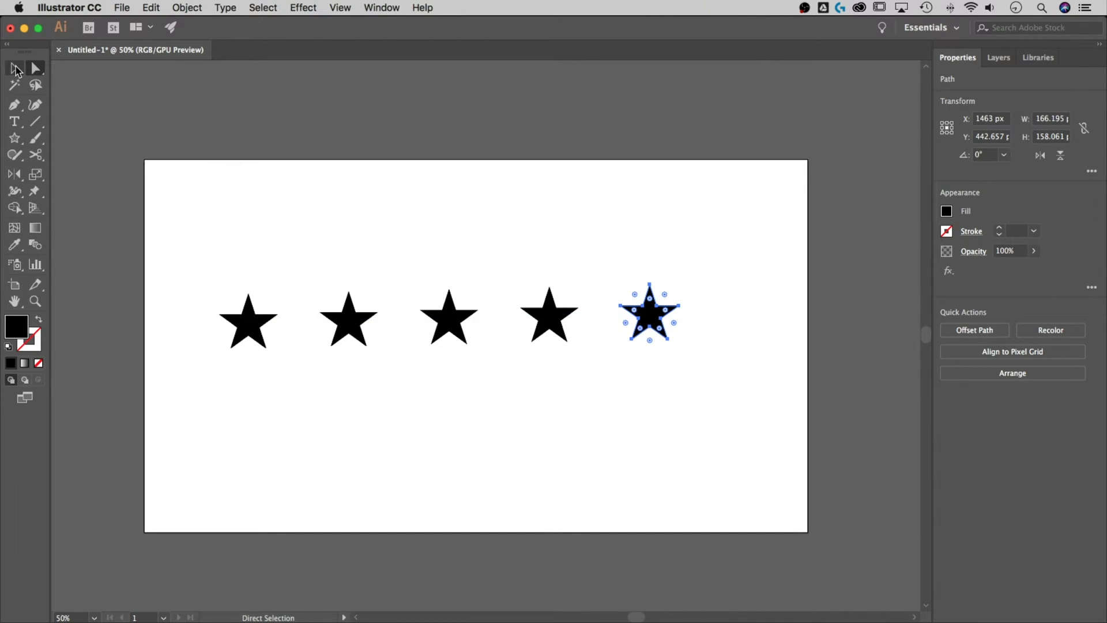
click(13, 69)
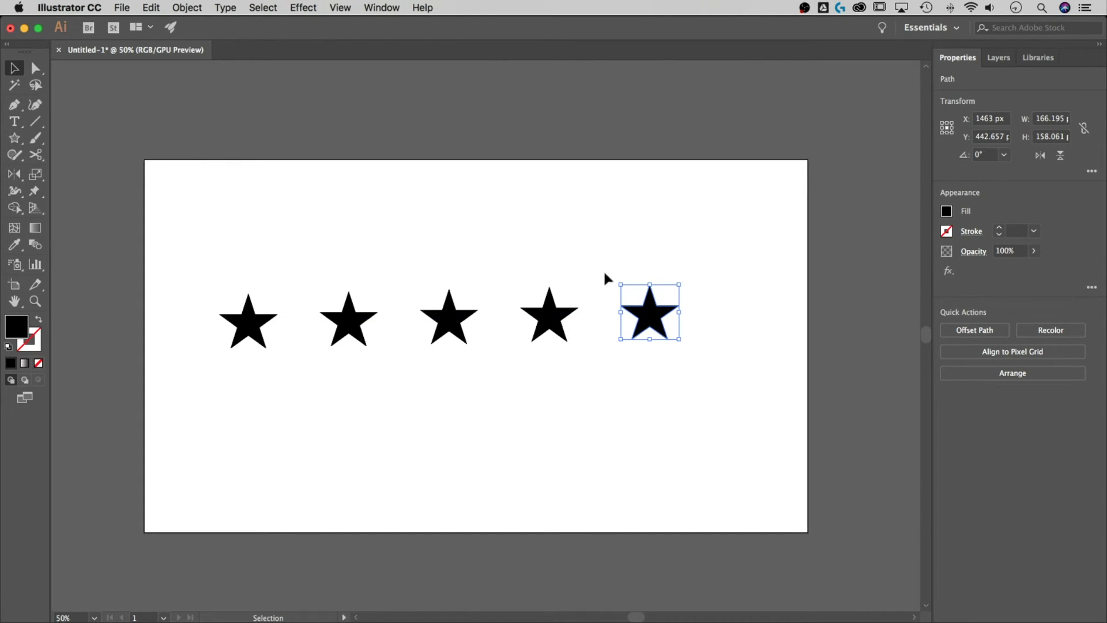
- Select the star blend and undo an accidental enlargement of it
click(739, 281)
click(656, 317)
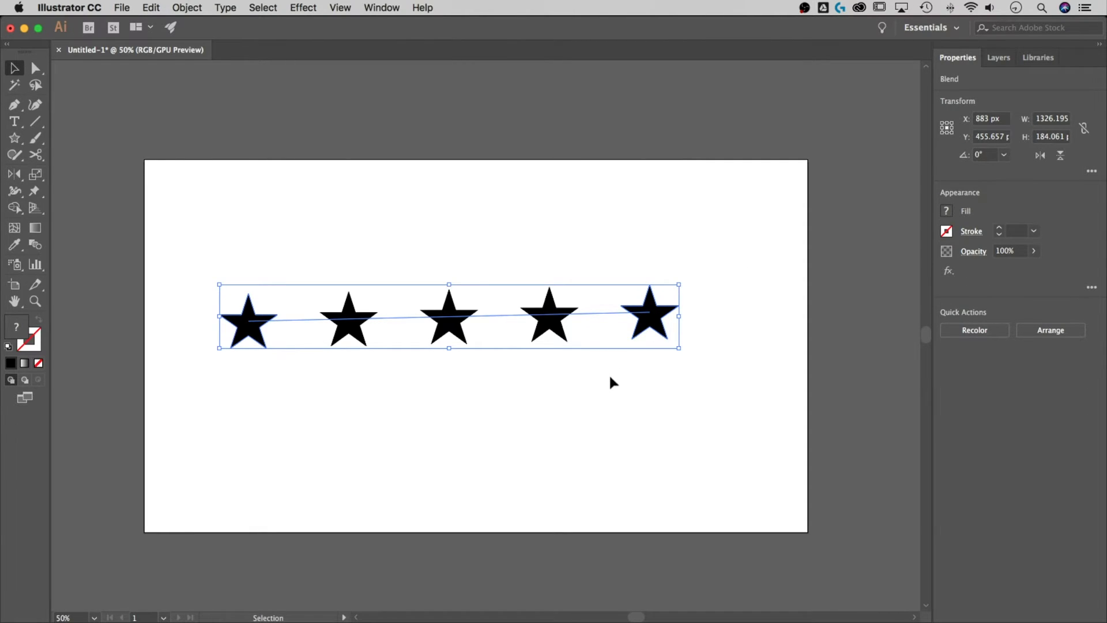
drag(679, 347, 754, 402)
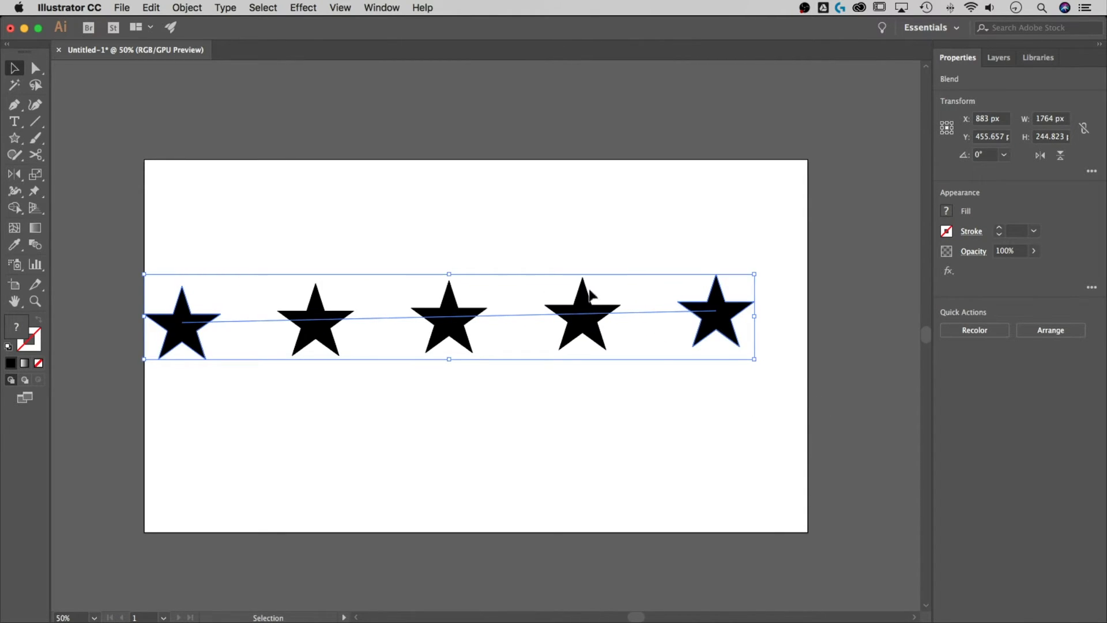
key(super+z)
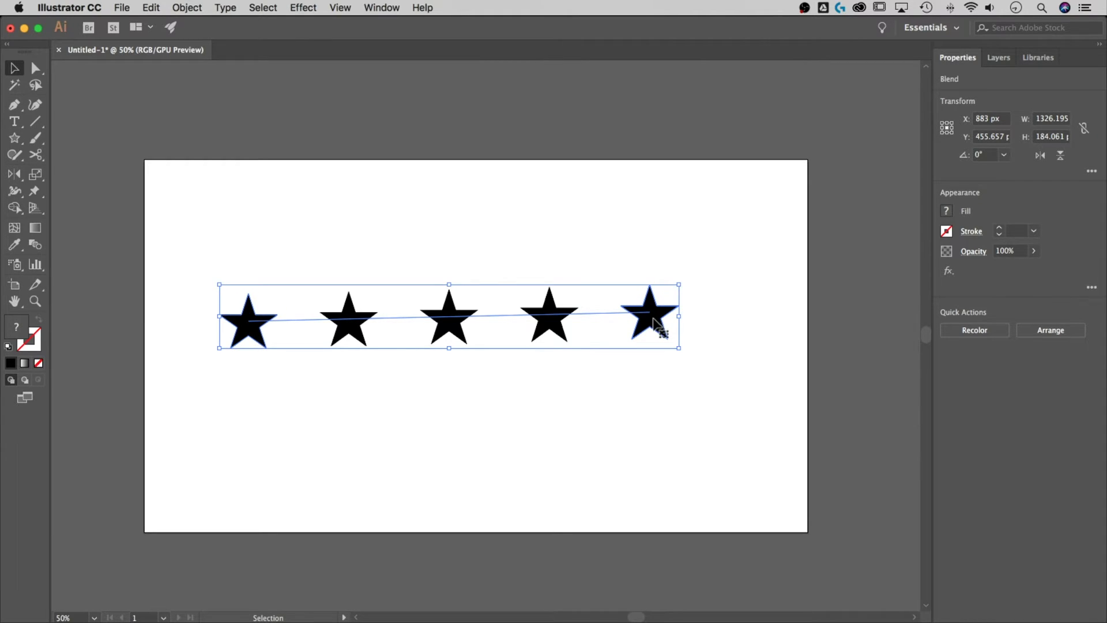
- In isolation mode, move the last star back level and further right, then reselect the blend
double_click(654, 319)
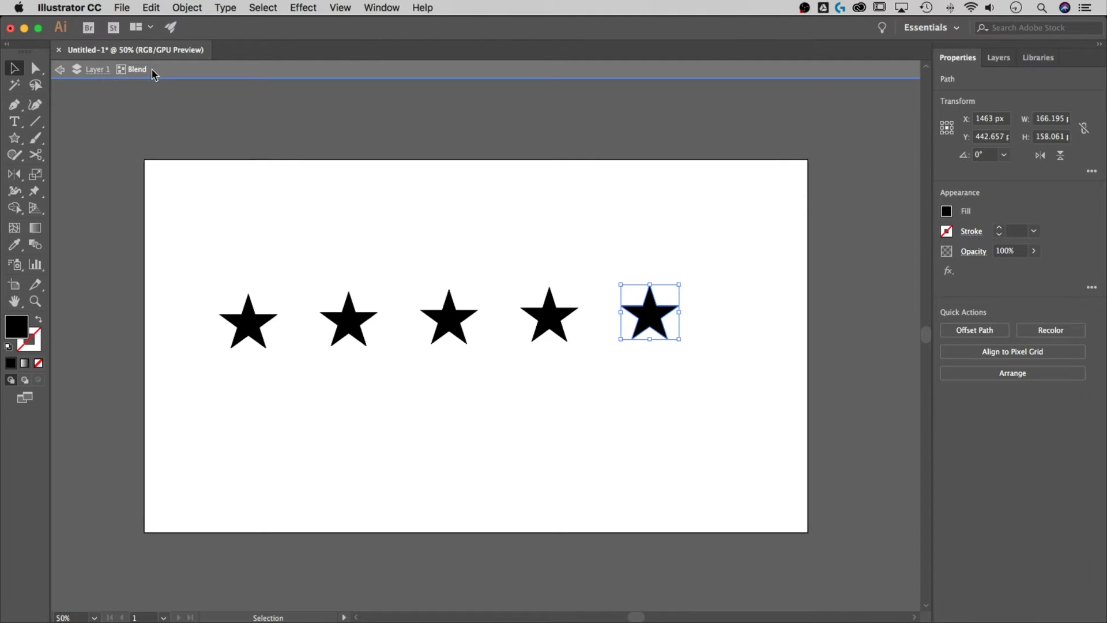
click(244, 328)
click(640, 328)
mouse_move(658, 314)
mouse_down()
mouse_move(690, 246)
mouse_move(657, 331)
mouse_up()
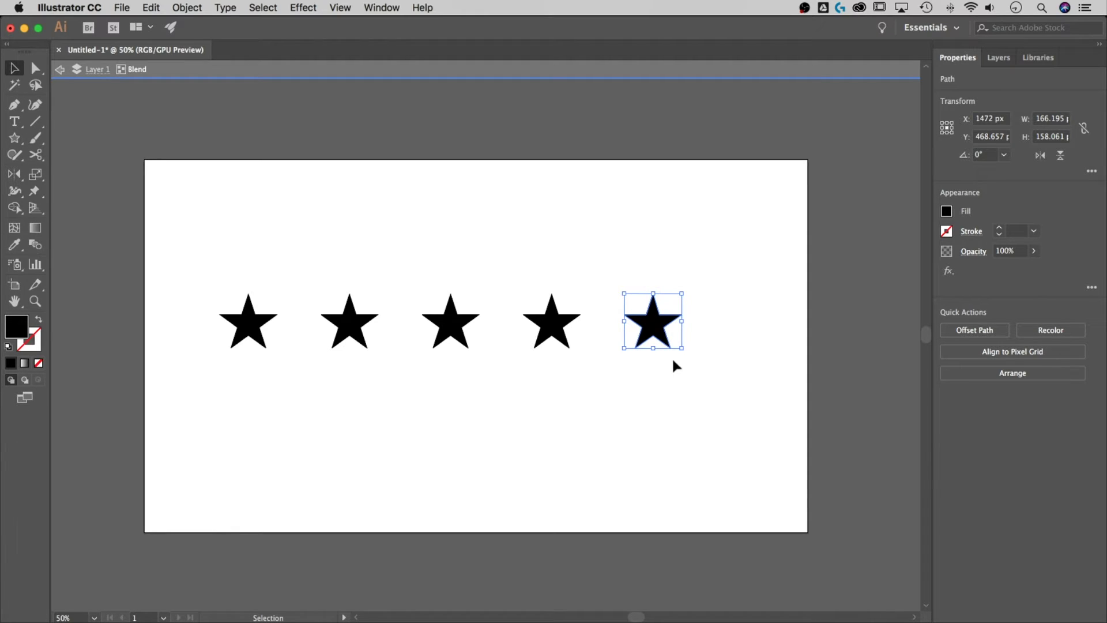
drag(658, 333, 692, 331)
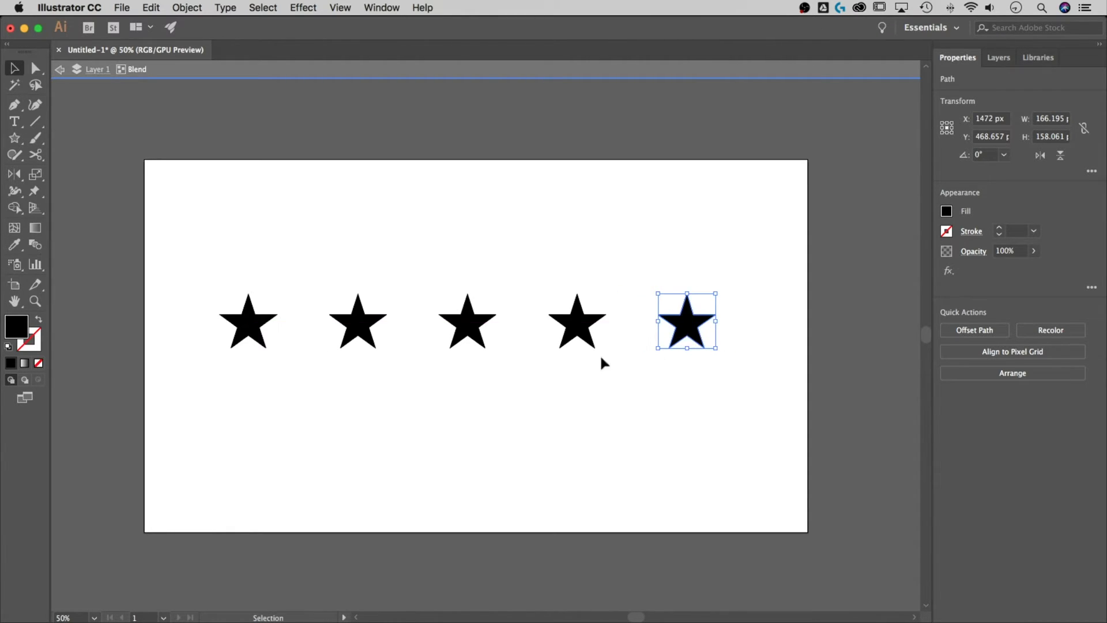
click(423, 244)
double_click(427, 241)
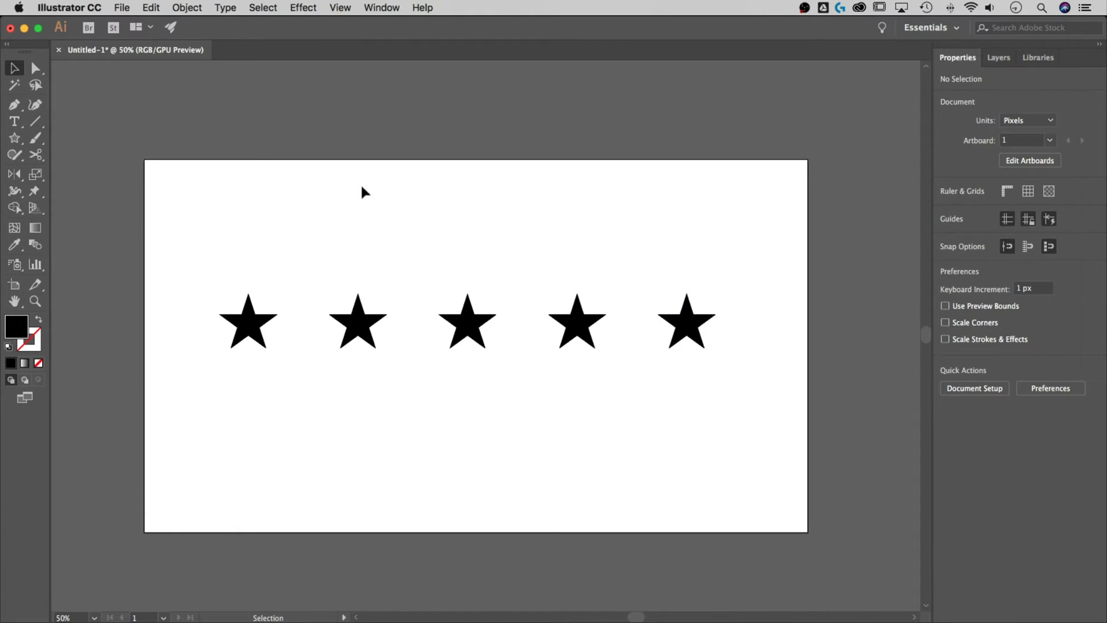
click(472, 324)
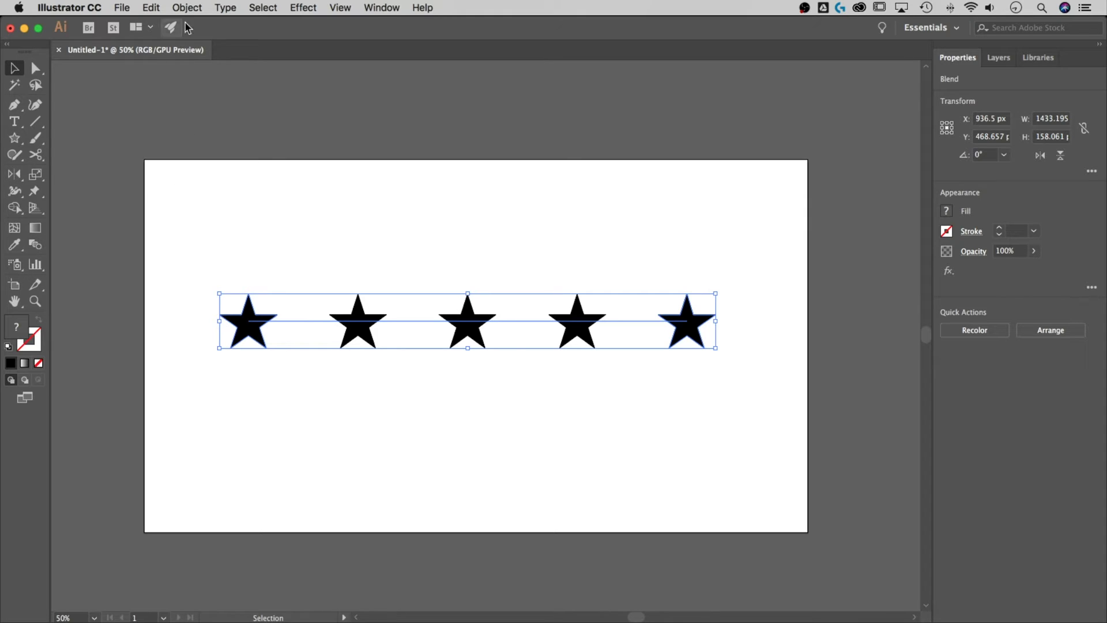
click(195, 7)
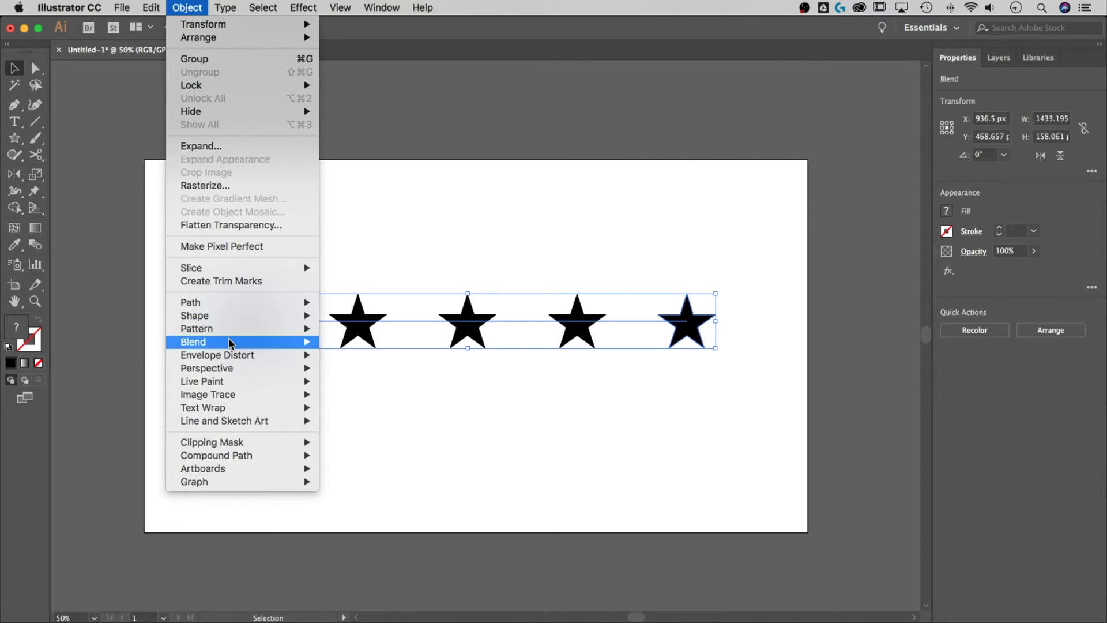
- In Blend Options, turn on Preview and set Specified Steps to 6
mouse_move(254, 344)
click(366, 377)
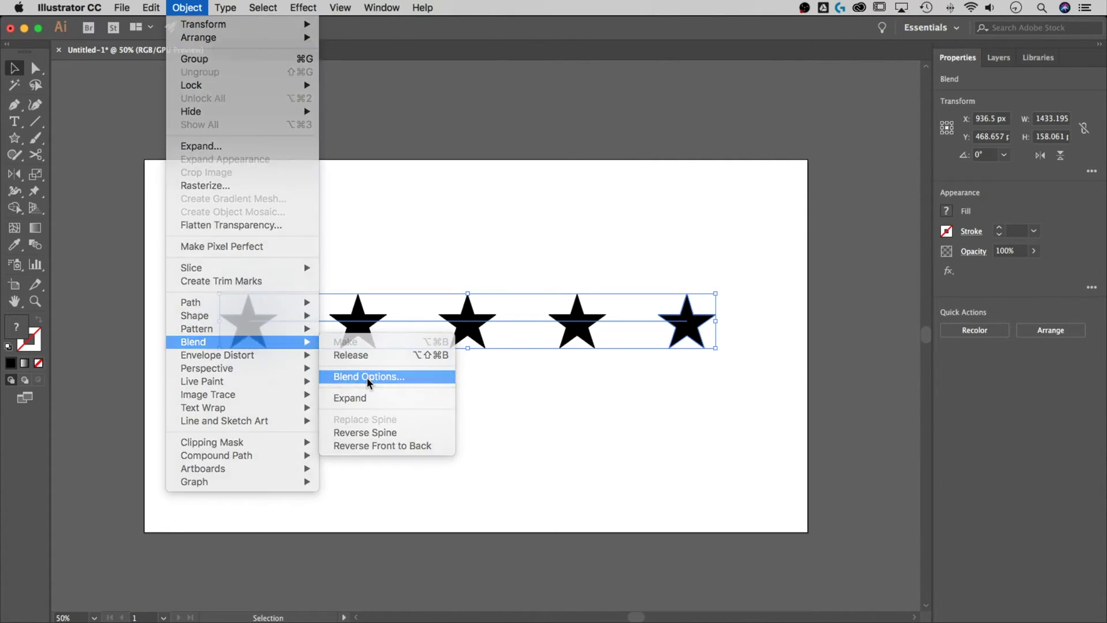
drag(457, 93, 497, 92)
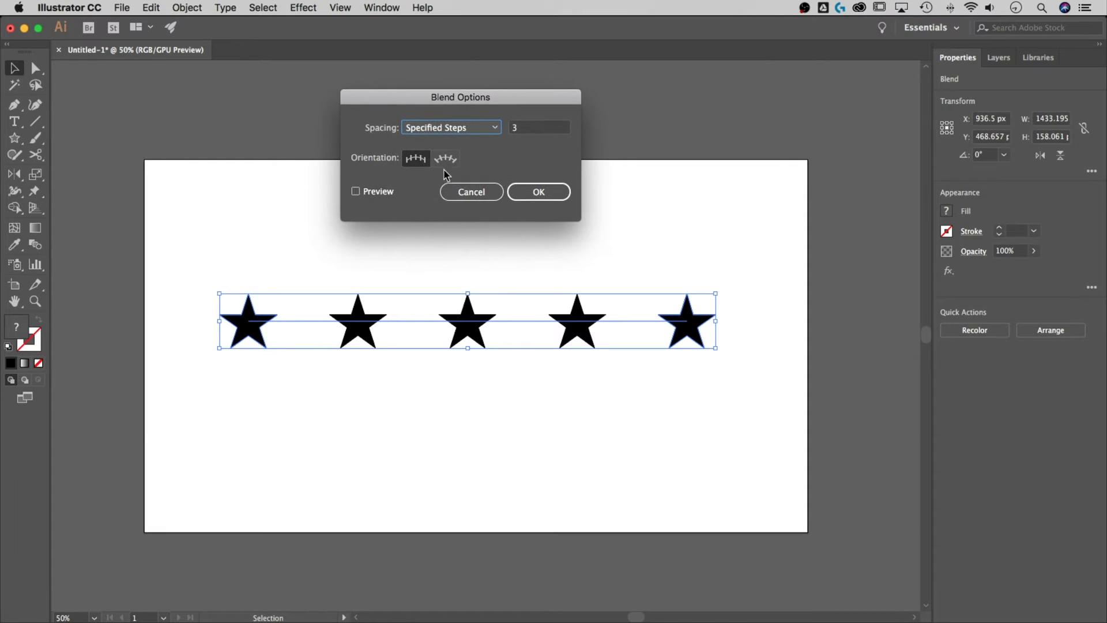
click(371, 191)
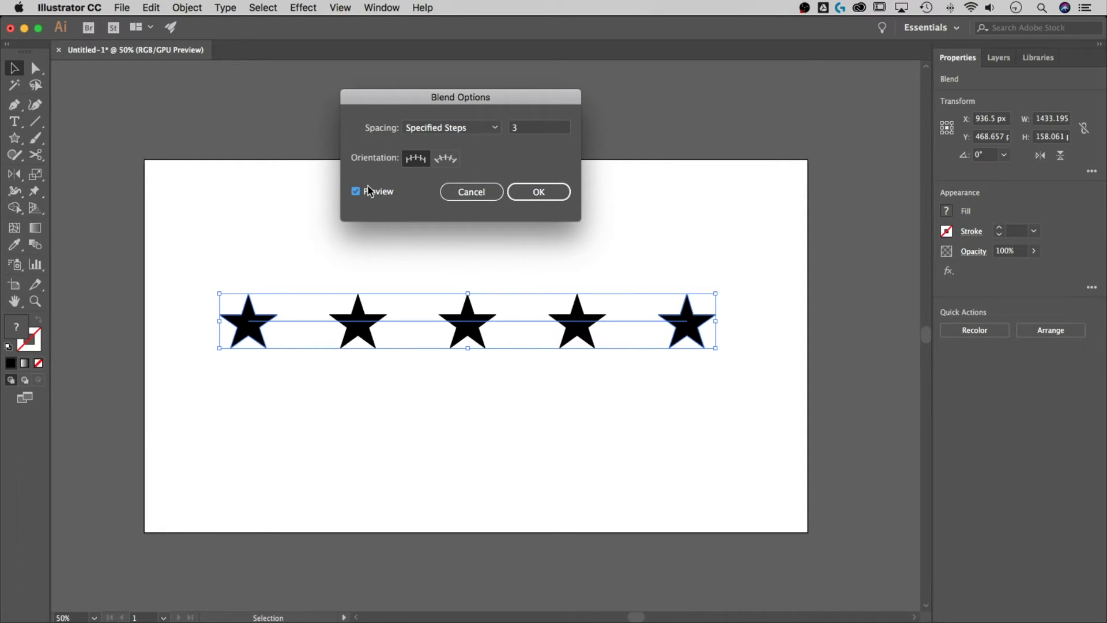
click(515, 127)
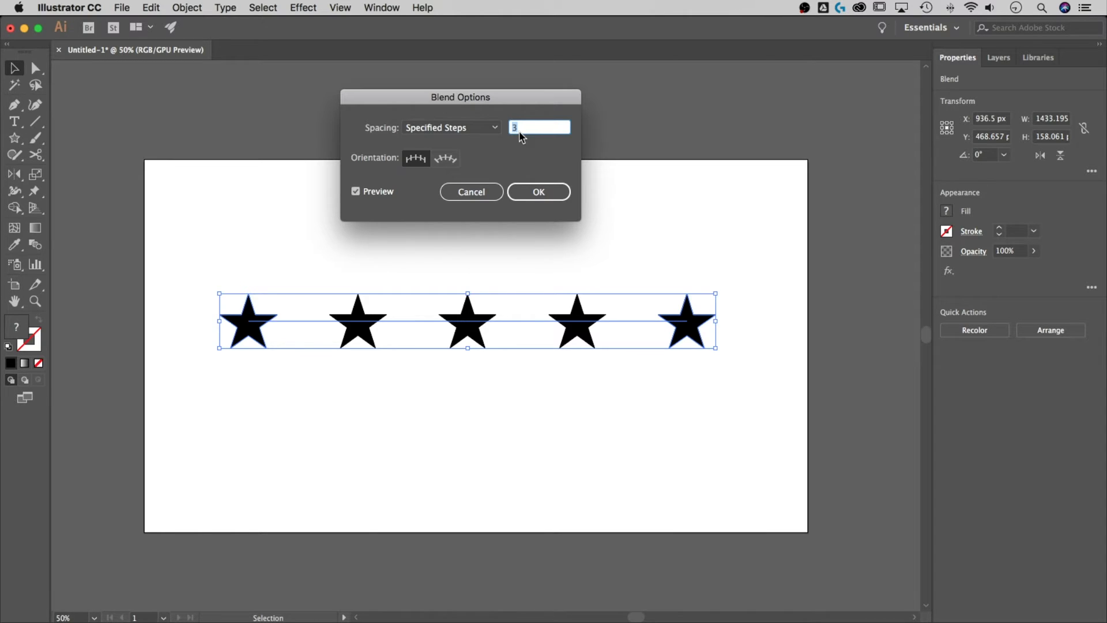
key(Up)
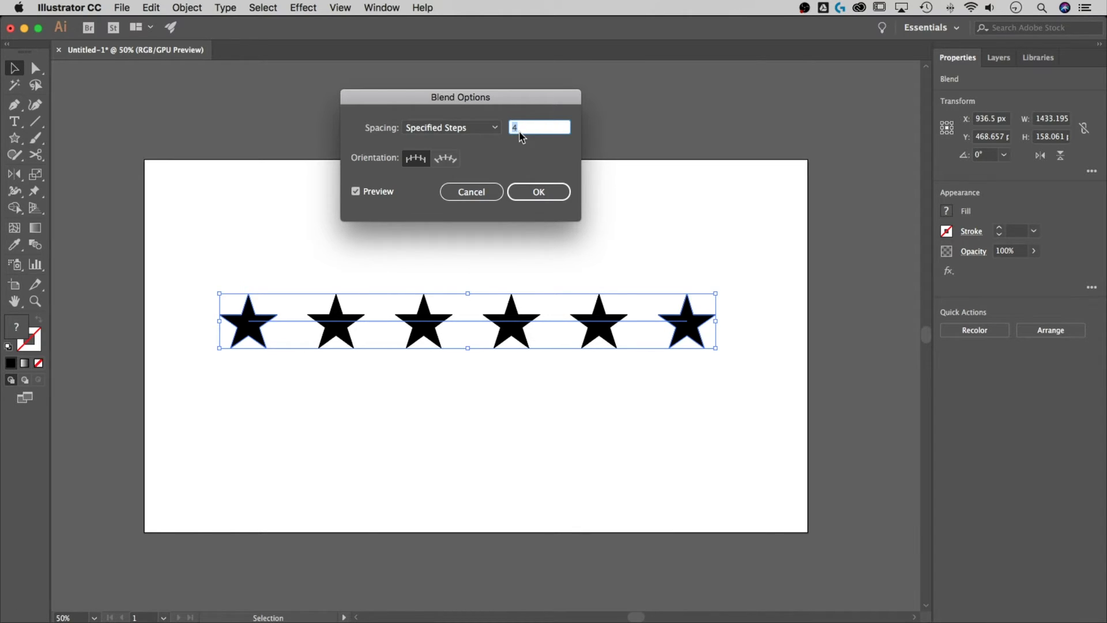
key(Up)
key(Up)
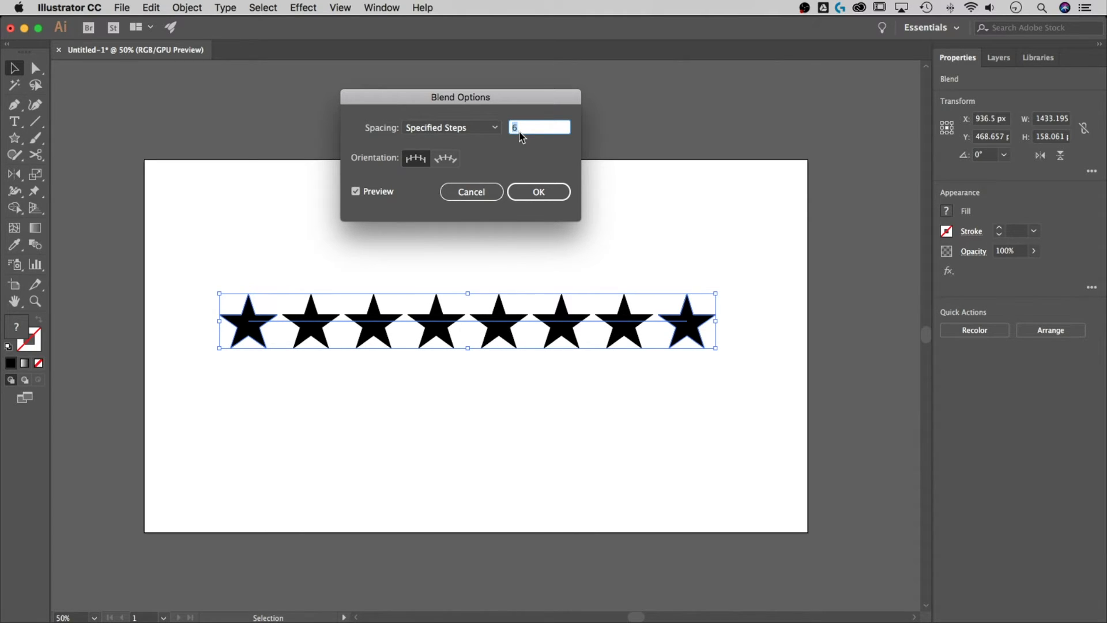
key(Down)
key(Down)
key(Down)
key(Down)
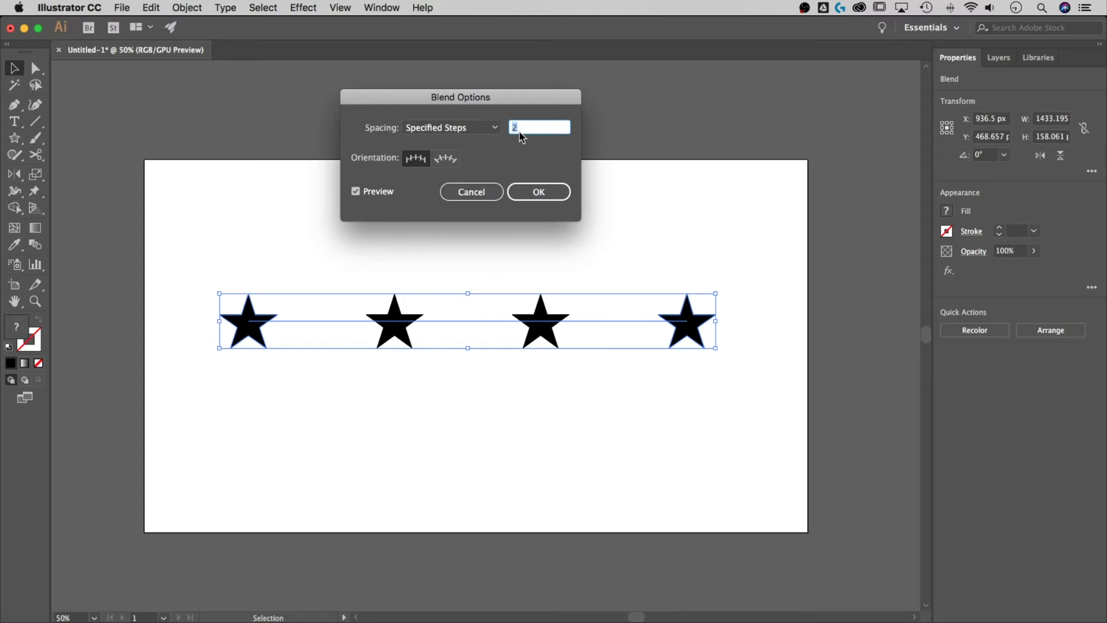
key(Up)
key(Up)
key(Up)
key(Up)
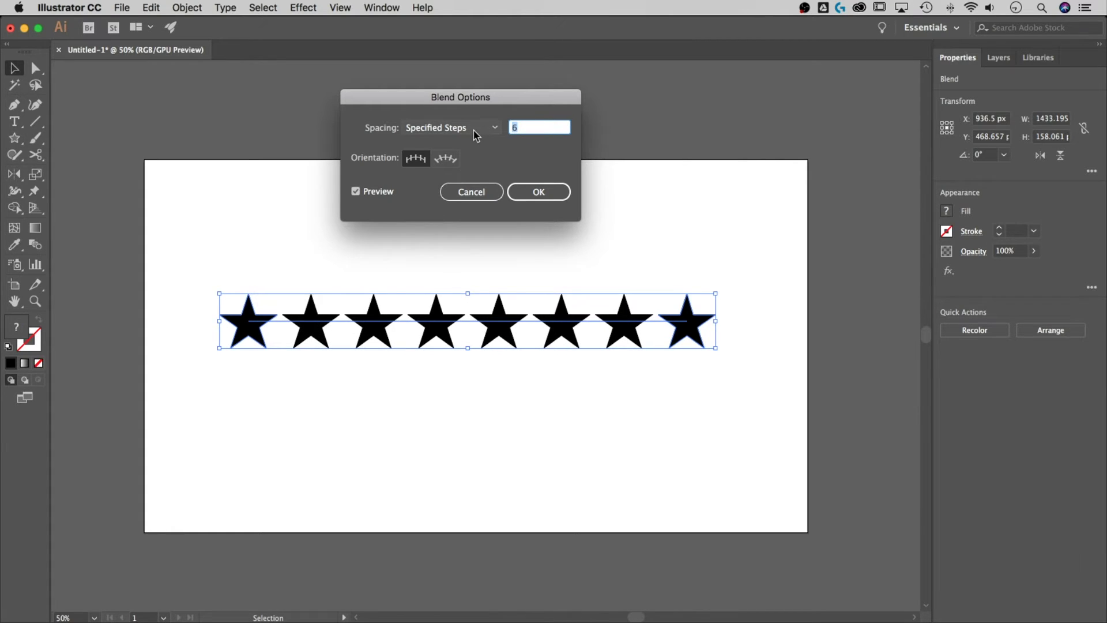
click(475, 131)
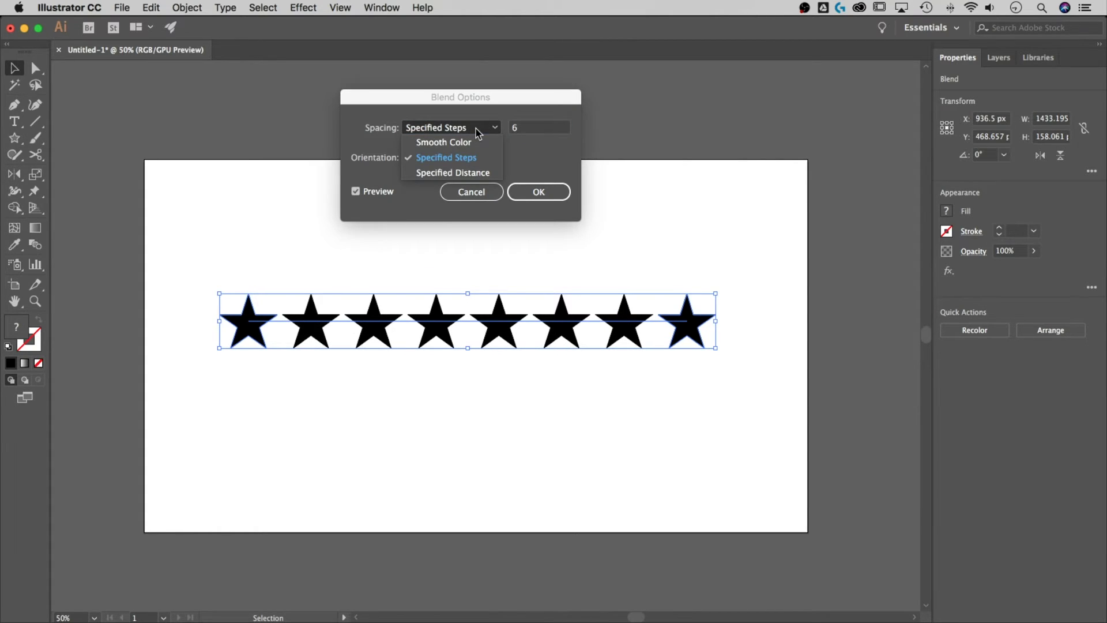
- Switch spacing to Specified Distance, trying 10, 20 and 30 px
click(468, 172)
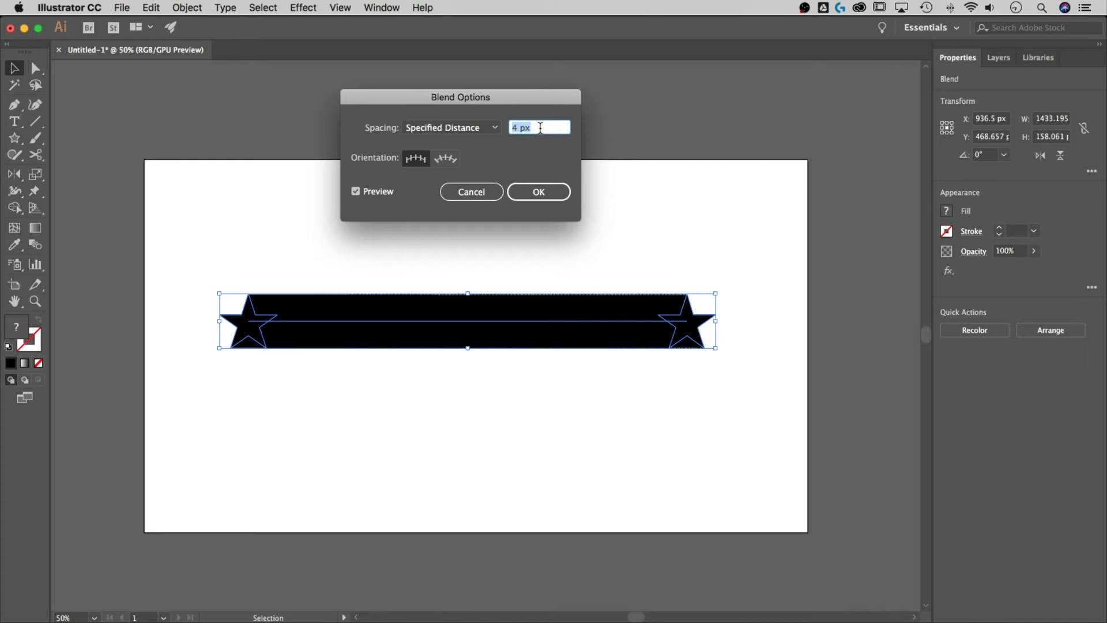
text(10)
key(Tab)
text(20)
key(Tab)
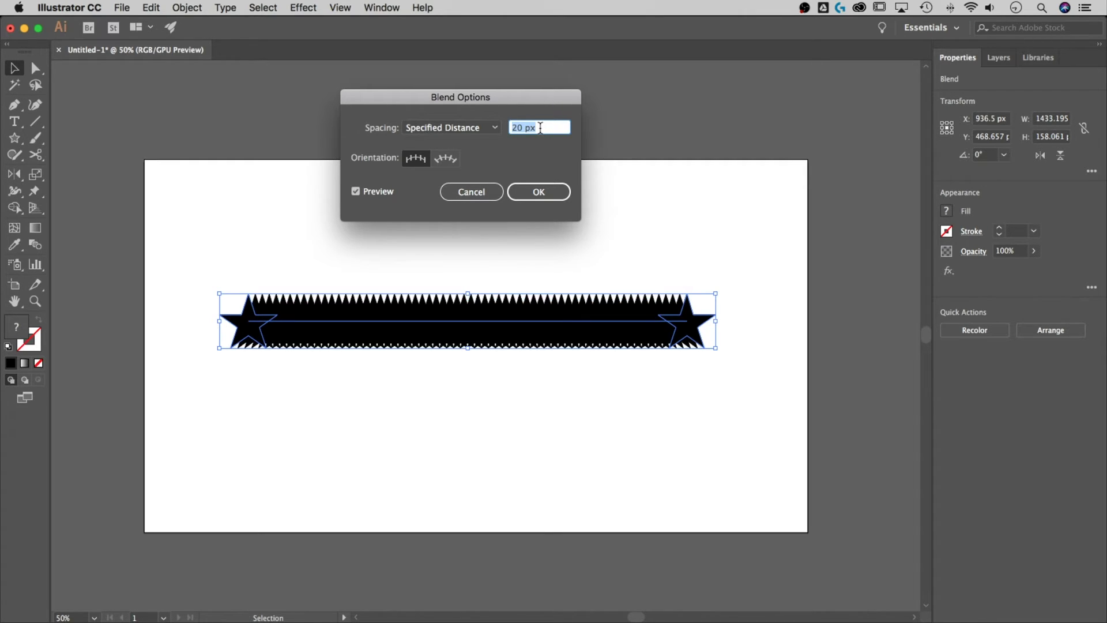
text(30)
key(Tab)
- Nudge the distance through larger values, settle on 140 px, and apply it
key(shift+Up)
key(shift+Up)
key(shift+Up)
key(shift+Up)
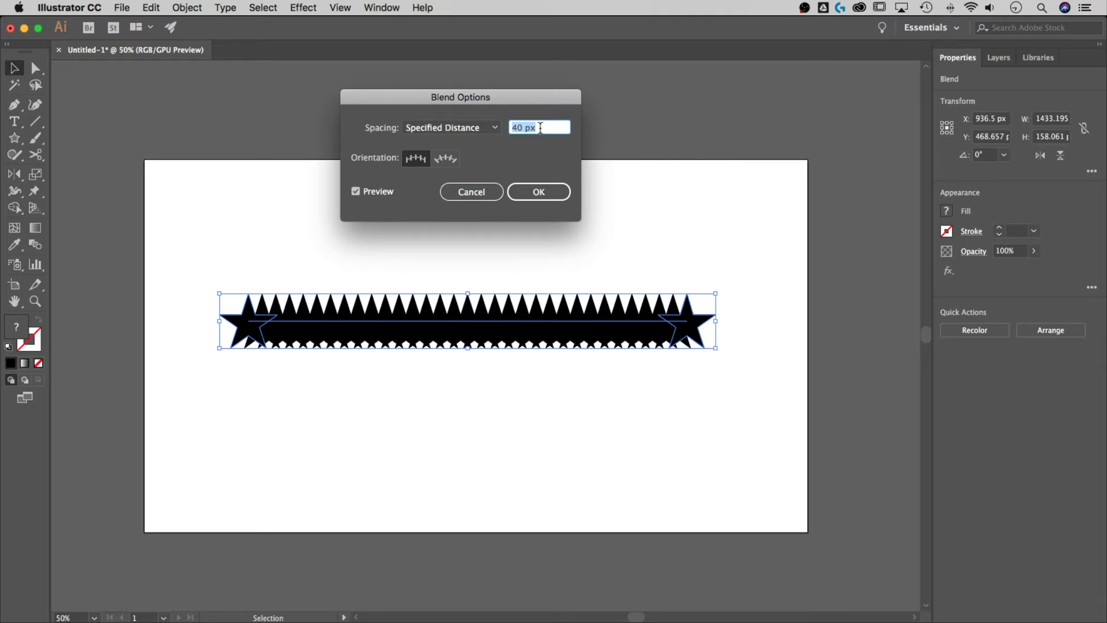
key(shift+Up)
key(shift+Up)
key(shift+Up)
key(shift+Up)
key(shift+Up)
key(shift+Up)
key(shift+Up)
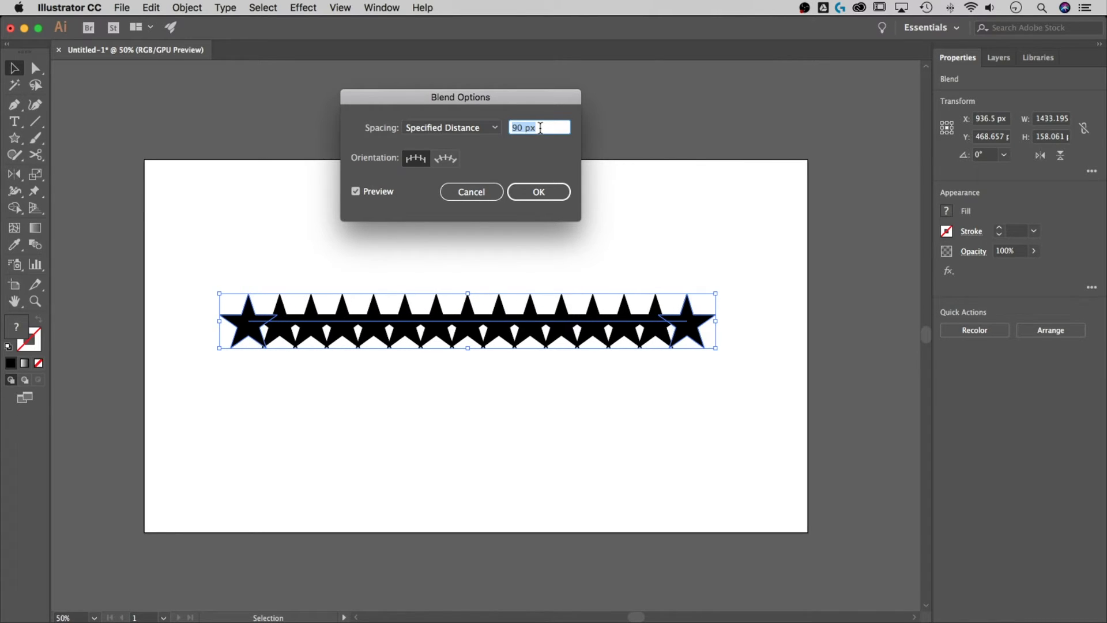
key(shift+Up)
key(shift+Up)
key(shift+Up)
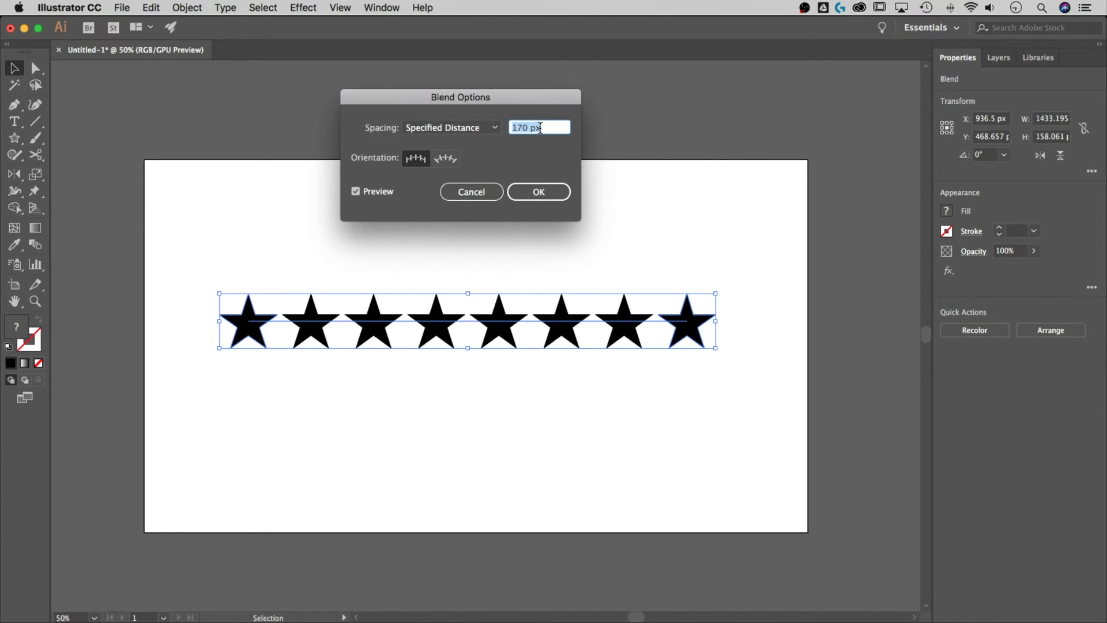
key(shift+Up)
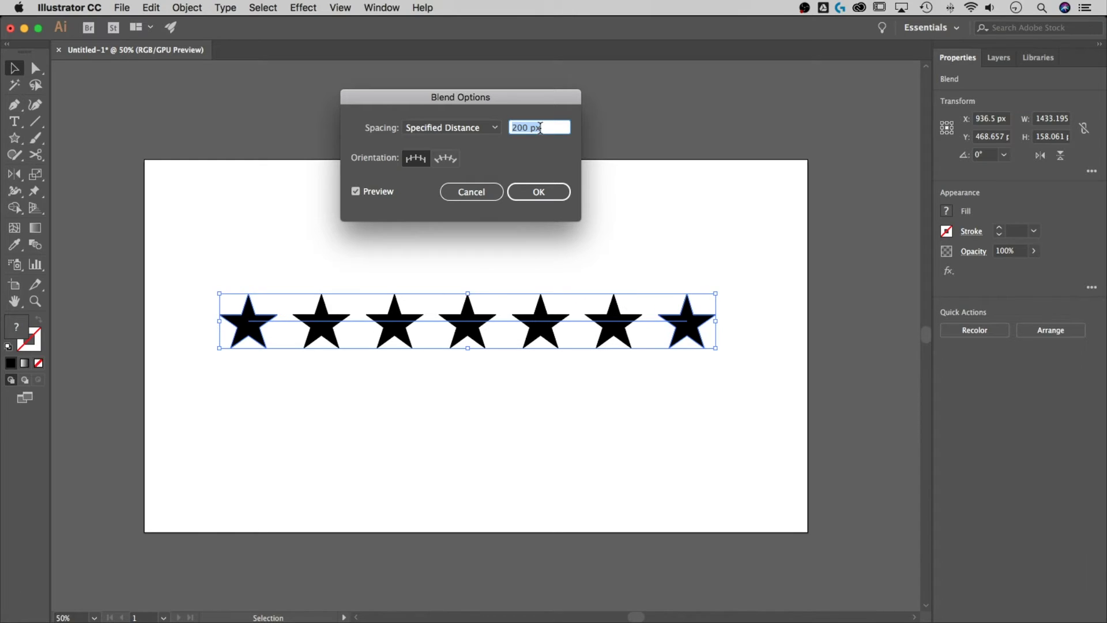
key(shift+Up)
key(shift+Up)
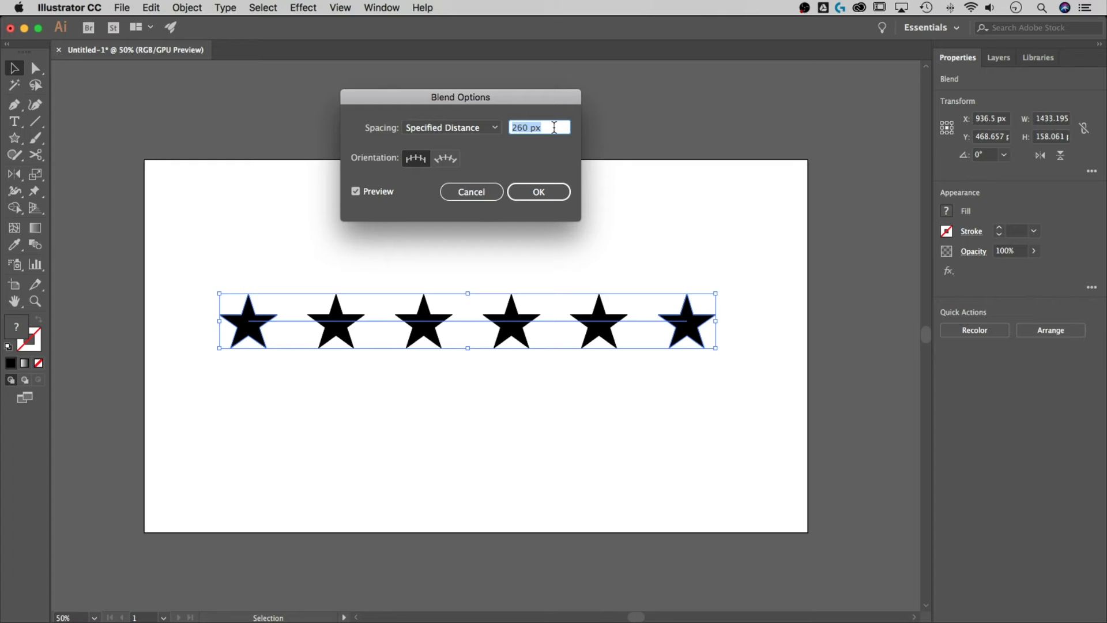
key(shift+Up)
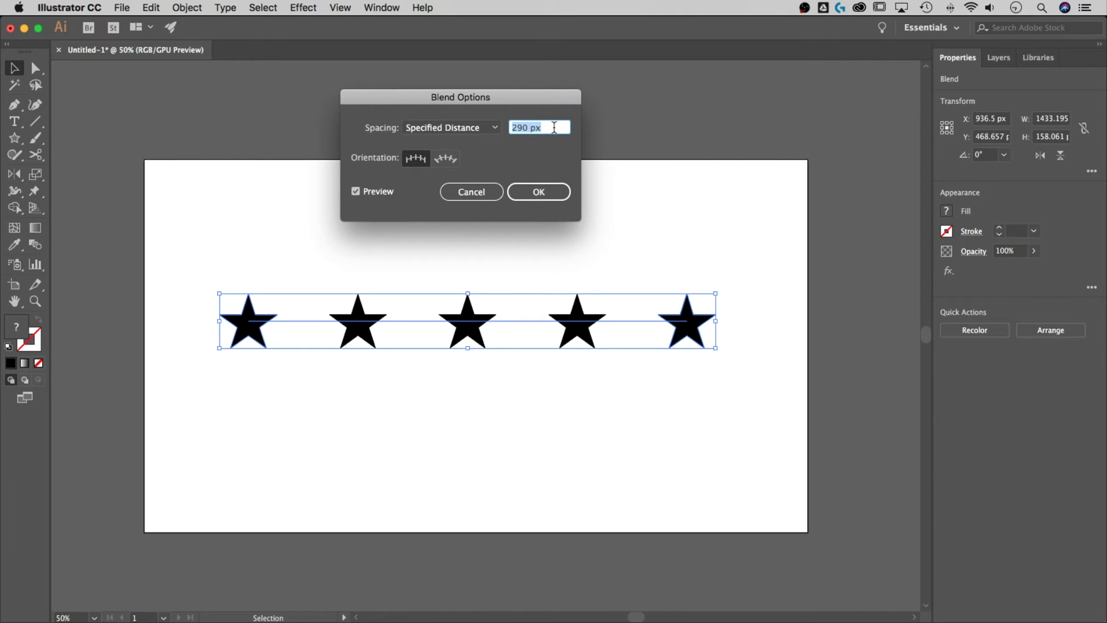
key(shift+Down)
key(shift+Down)
key(shift+Down)
key(shift+Down)
key(shift+Down)
key(shift+Down)
key(shift+Down)
key(shift+Down)
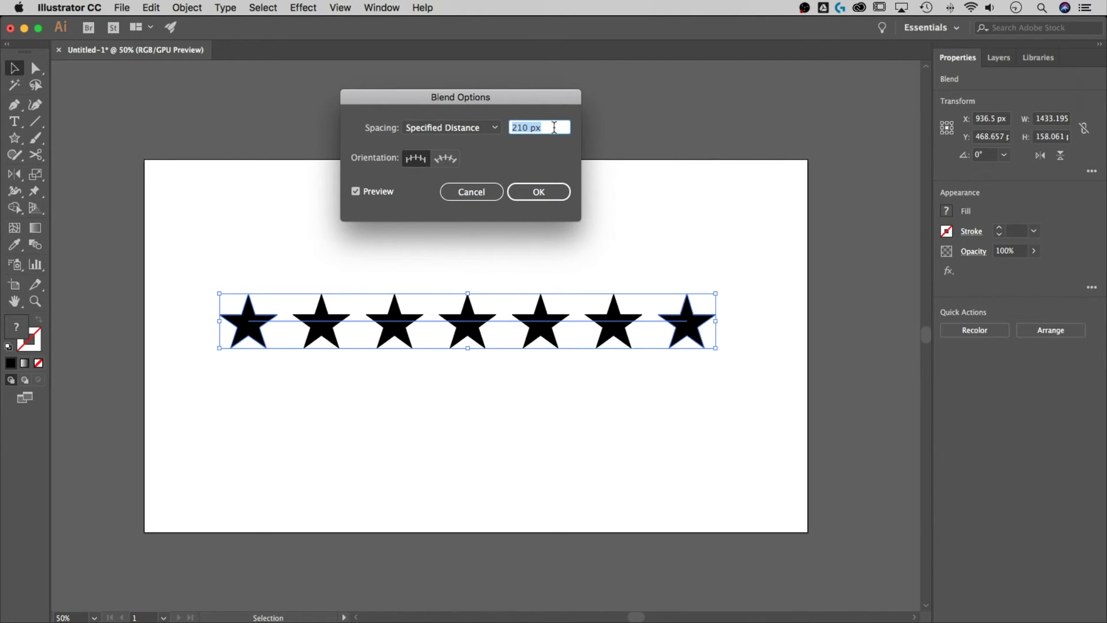
key(shift+Down)
key(shift+Down)
key(shift+Down)
key(shift+Down)
key(shift+Down)
key(shift+Down)
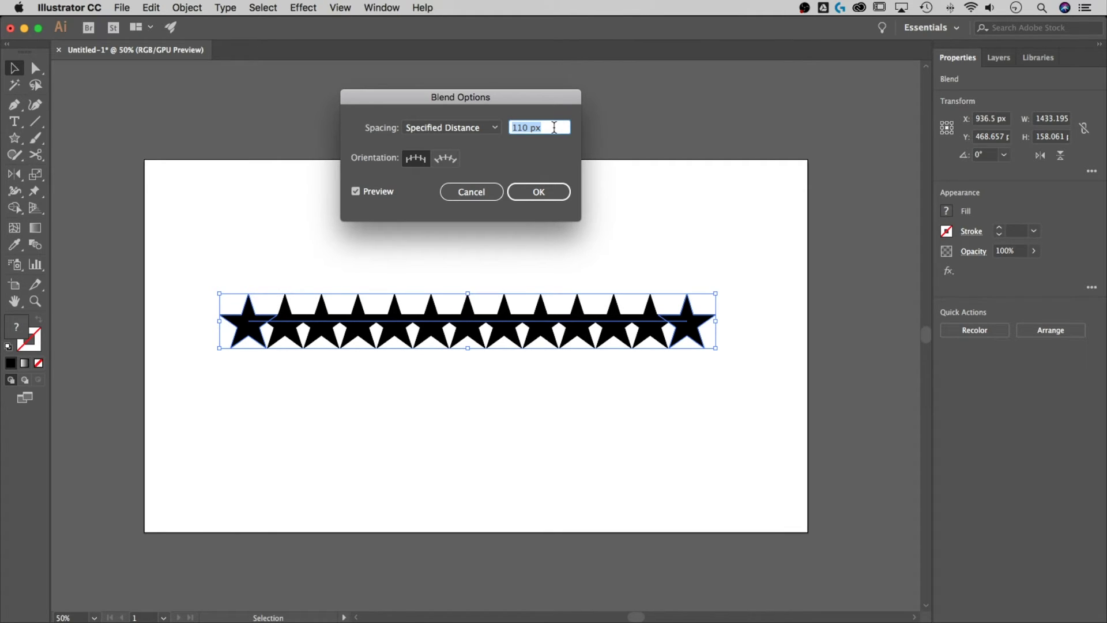
key(shift+Up)
key(shift+Up)
key(shift+Up)
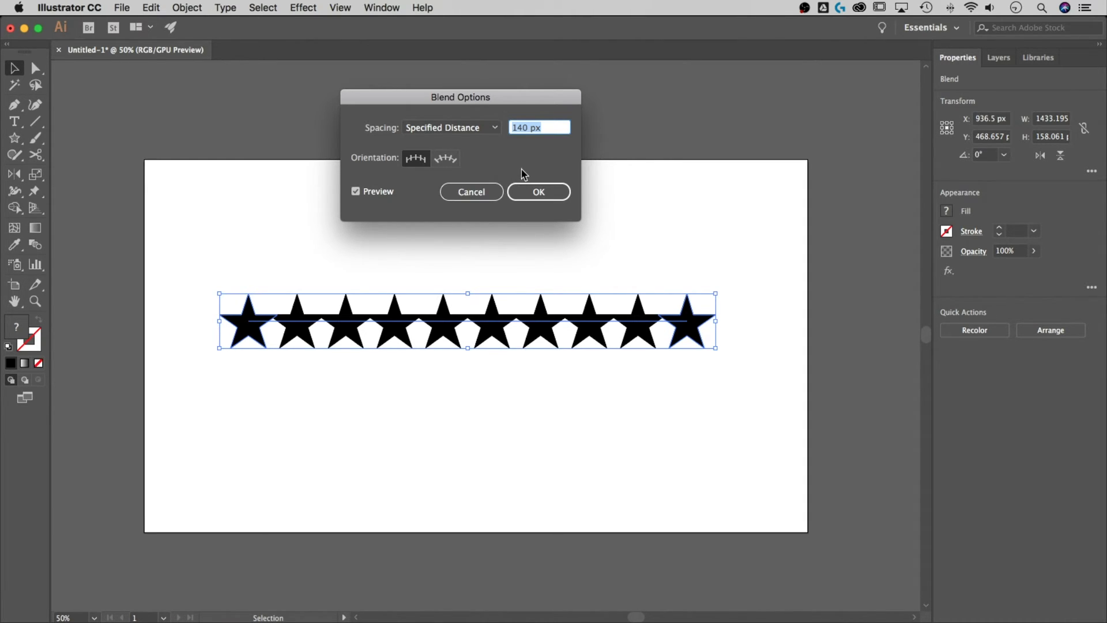
click(540, 191)
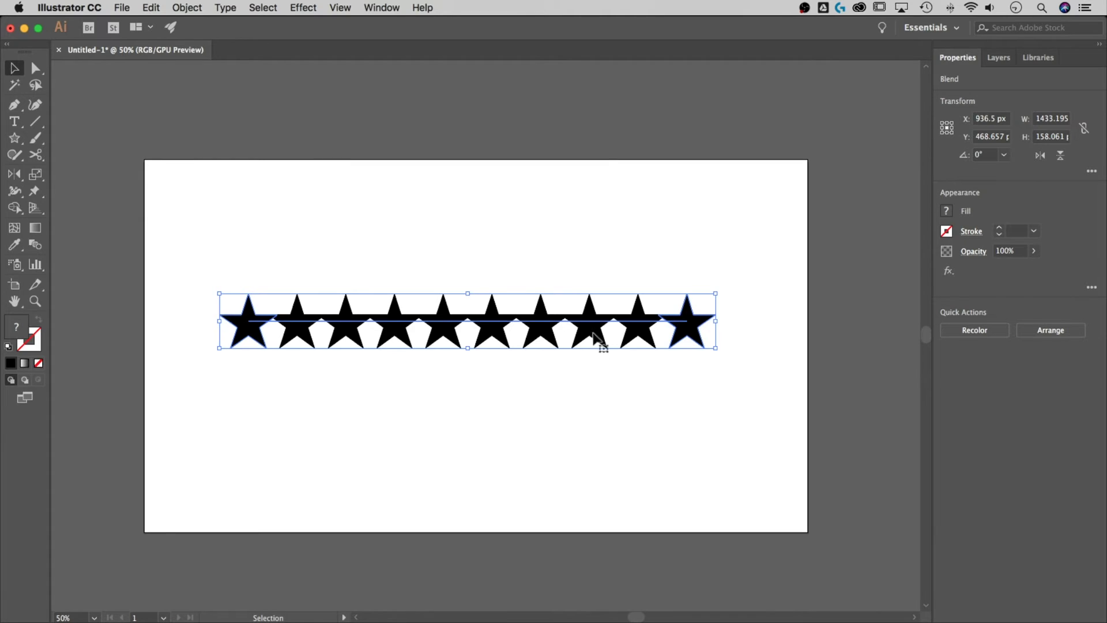
- Move the star blend toward the artboard top and reselect the whole blend
drag(597, 323, 593, 213)
click(219, 295)
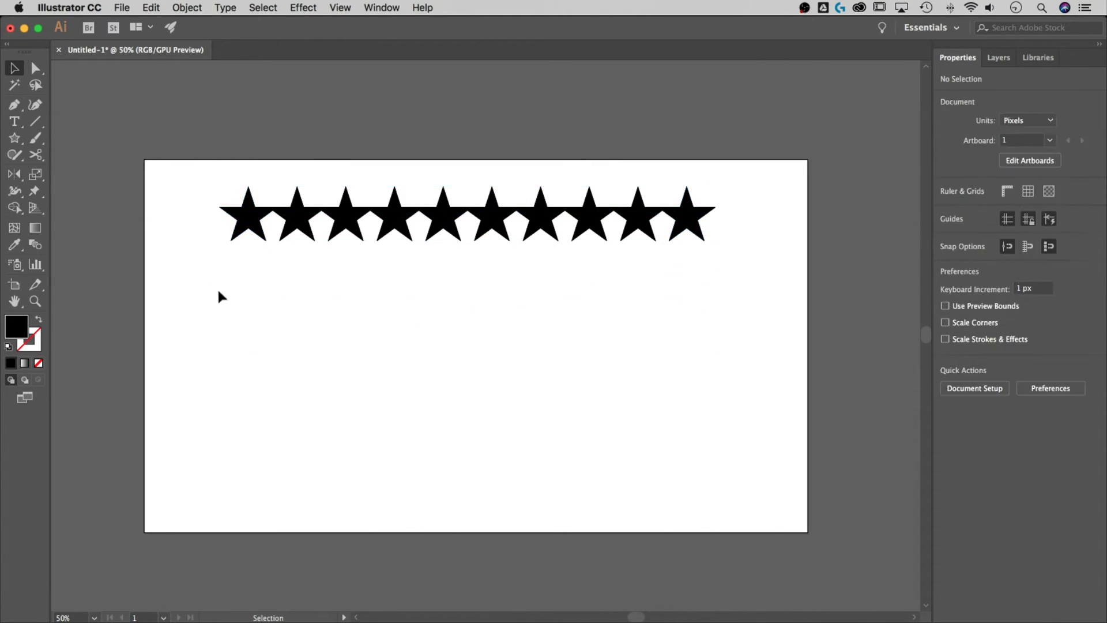
key(super+a)
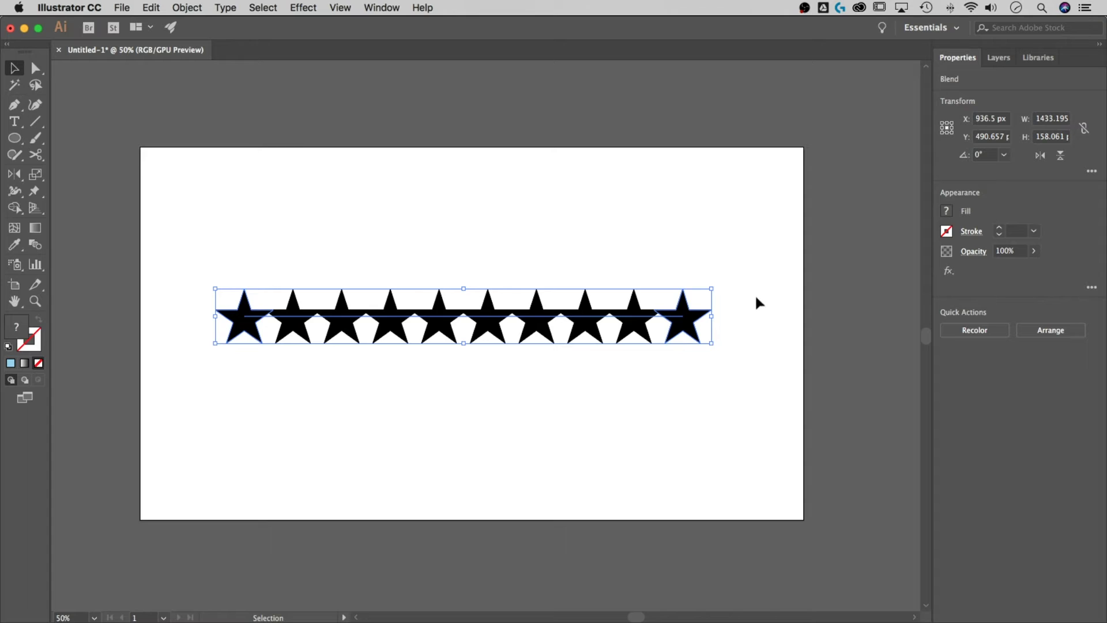
drag(745, 247, 485, 398)
- Change the blend spacing back to Specified Steps with 5 steps
double_click(35, 245)
drag(974, 109, 708, 110)
click(606, 141)
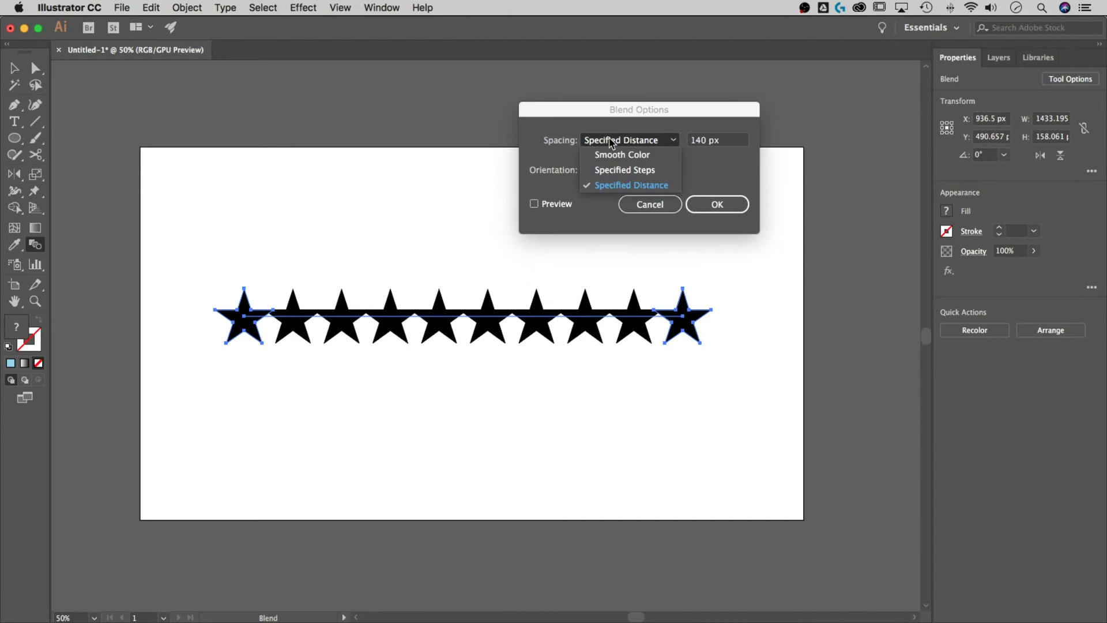
click(612, 169)
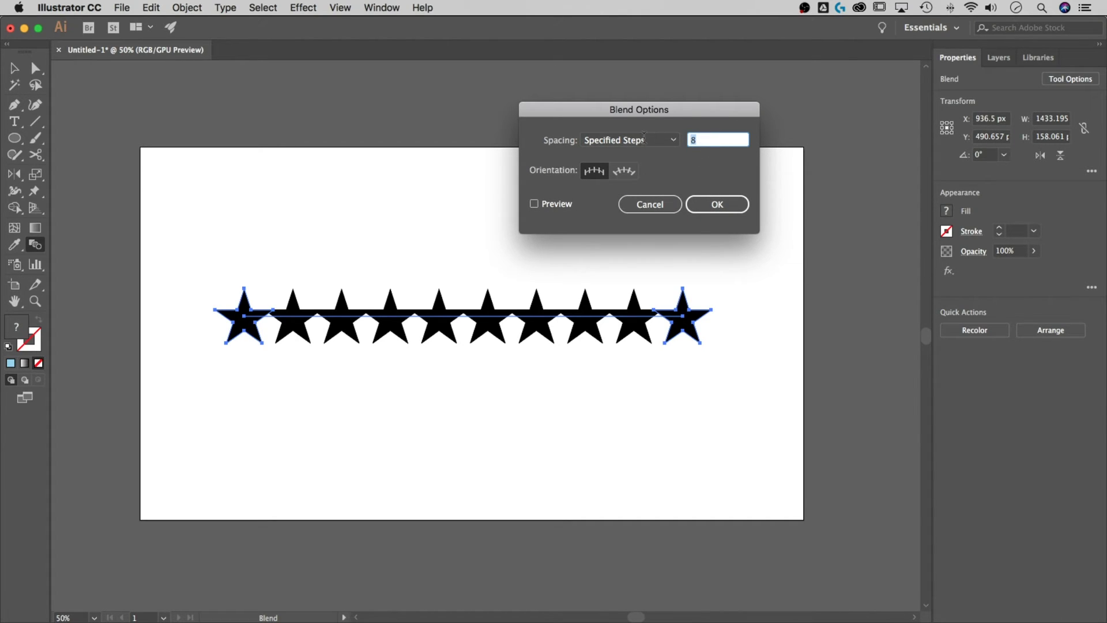
text(5)
click(731, 204)
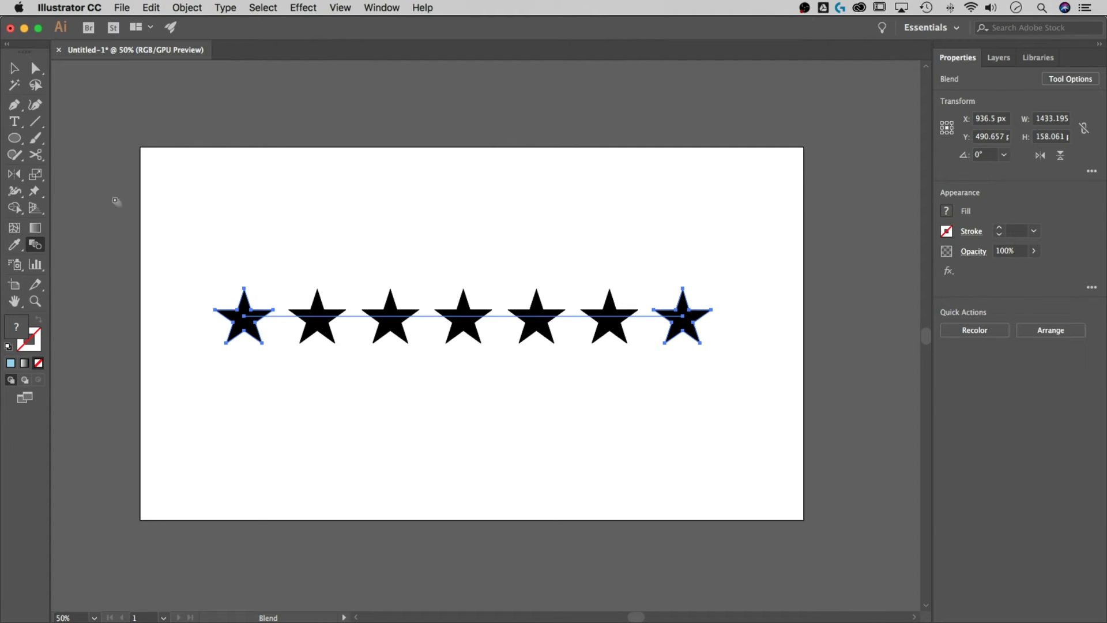
click(14, 69)
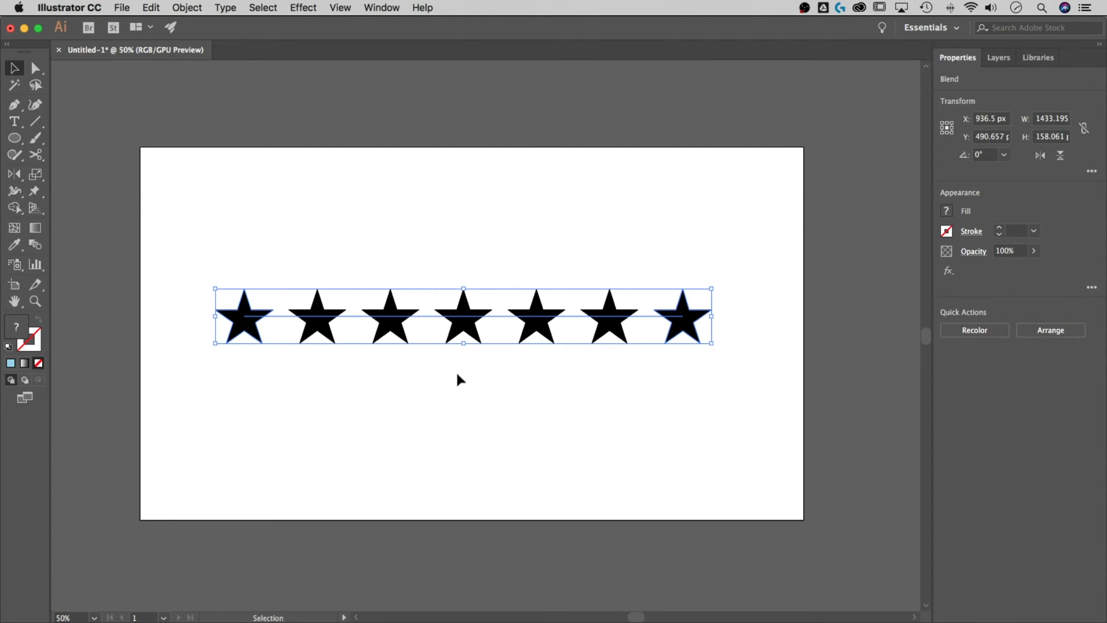
- Expand the seven-star blend into separate objects via Object > Expand
click(187, 8)
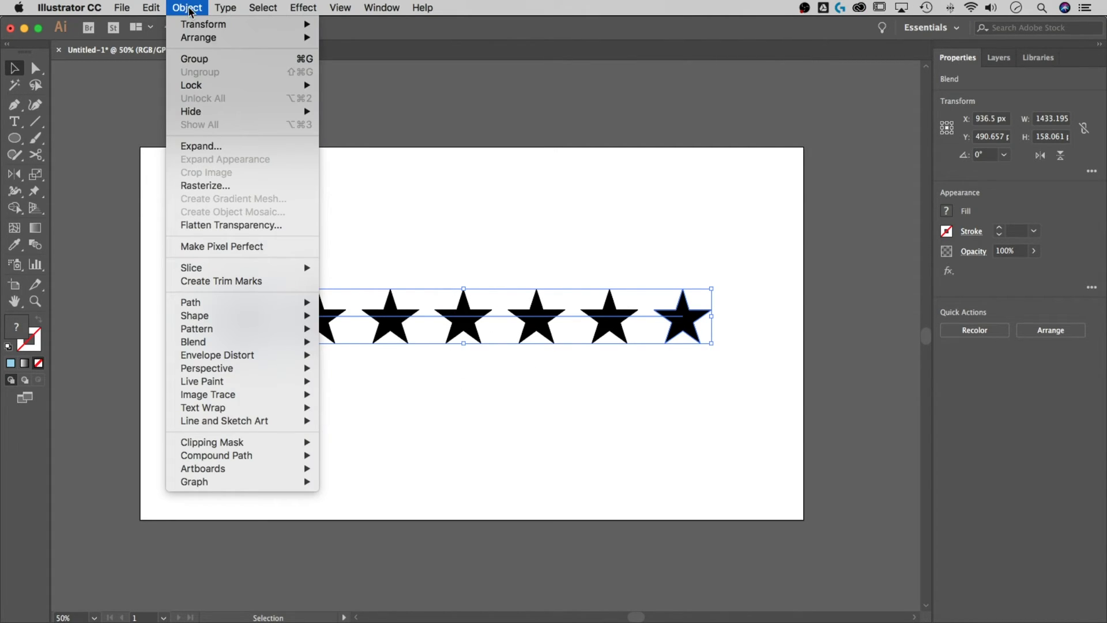
click(190, 147)
drag(499, 210, 664, 71)
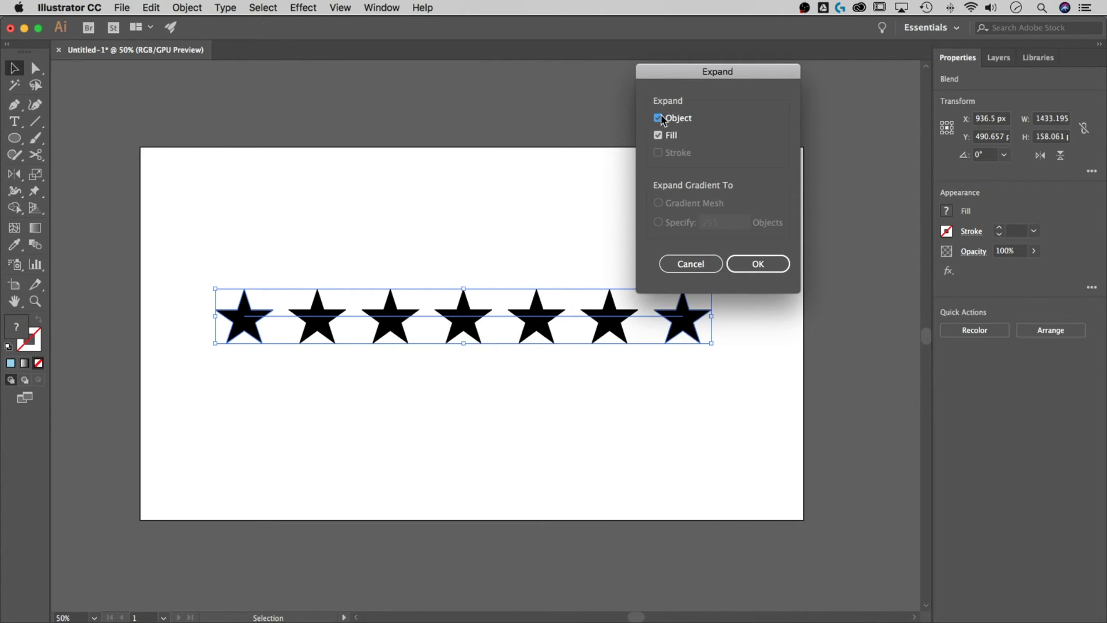
click(771, 266)
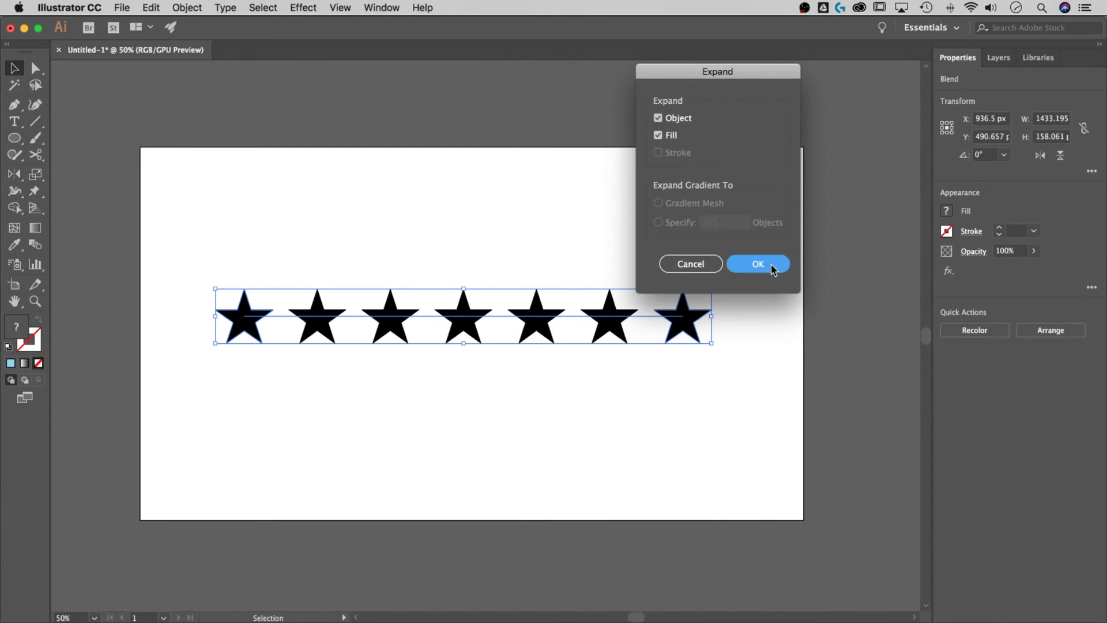
click(398, 383)
click(462, 321)
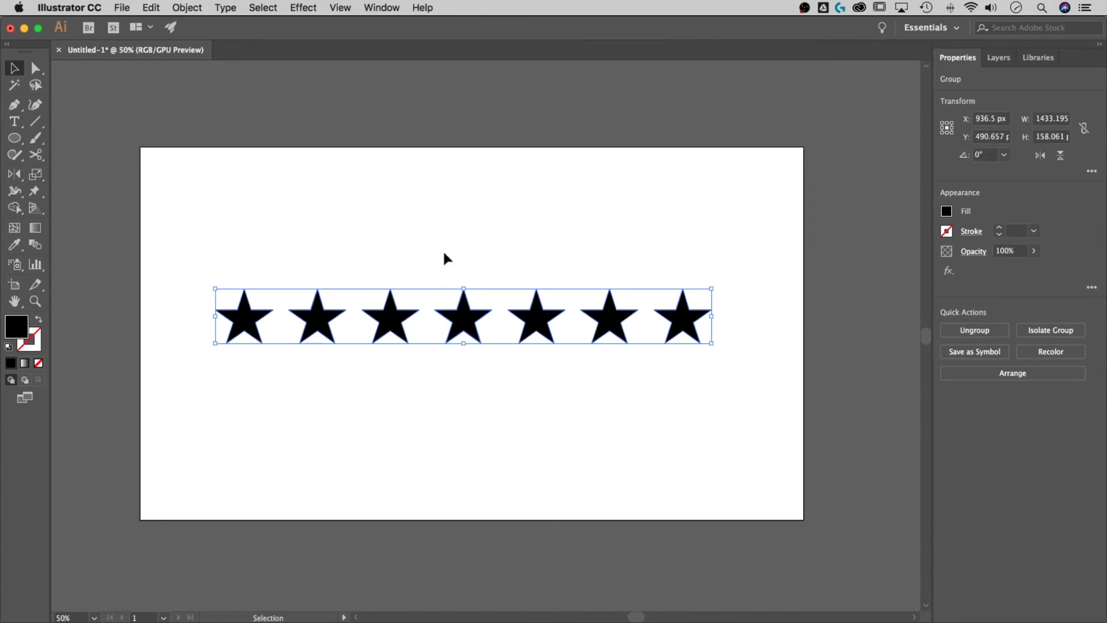
- Ungroup the stars and lift the third, fourth and fifth stars above the row
right_click(390, 315)
click(420, 431)
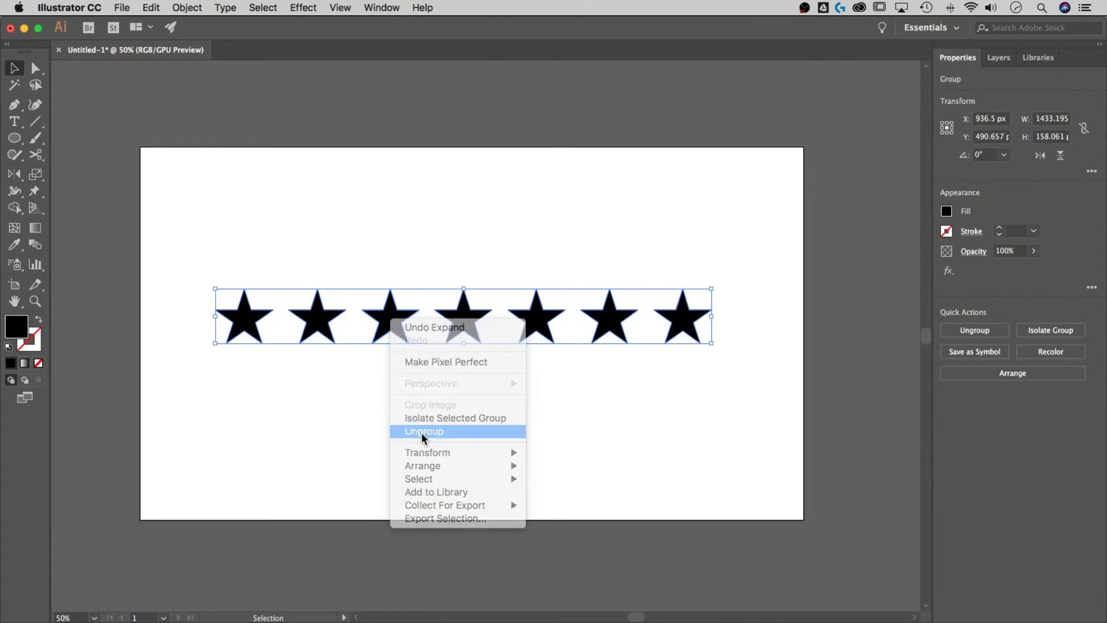
click(423, 421)
drag(410, 317, 409, 274)
drag(456, 329, 467, 306)
drag(550, 316, 566, 288)
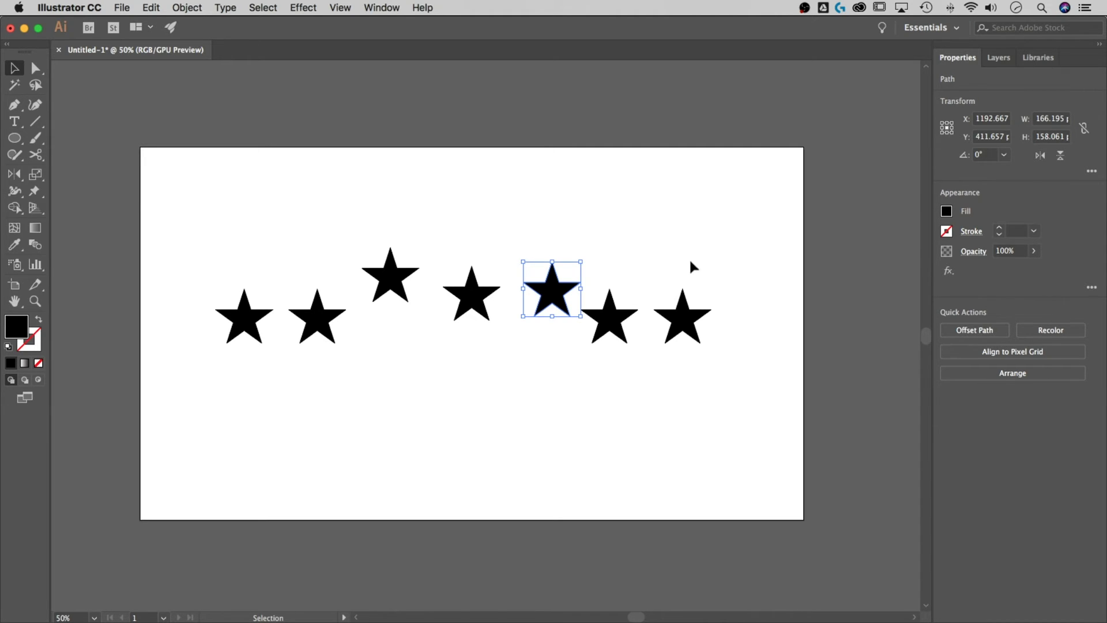
click(187, 7)
- Delete the row of stars and draw a single black star at left
click(200, 146)
drag(734, 202, 173, 413)
key(Delete)
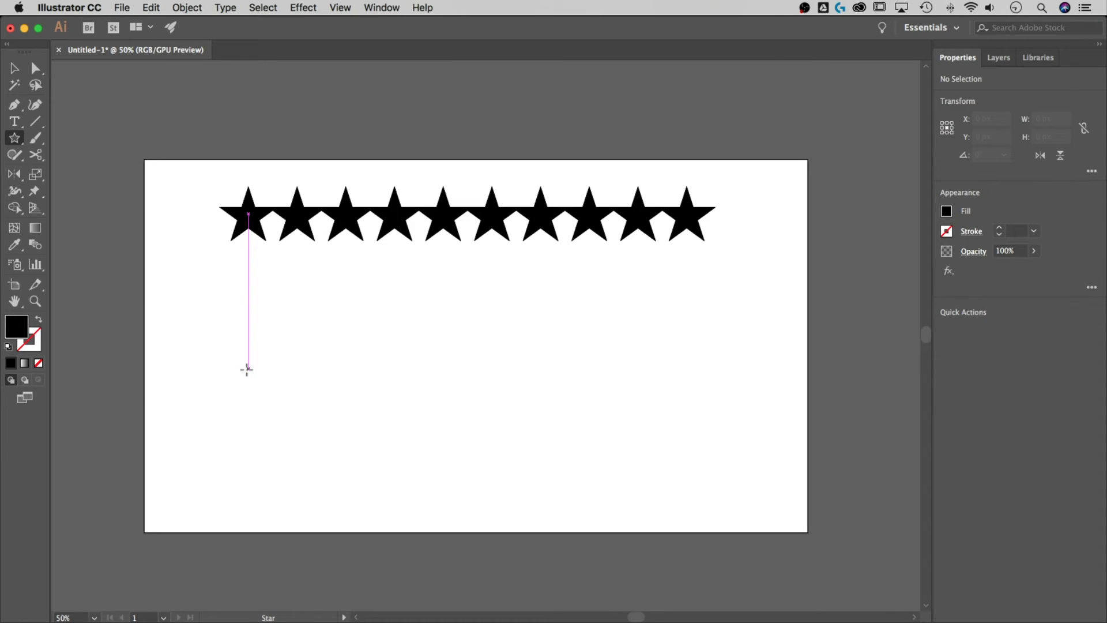
drag(246, 369, 265, 345)
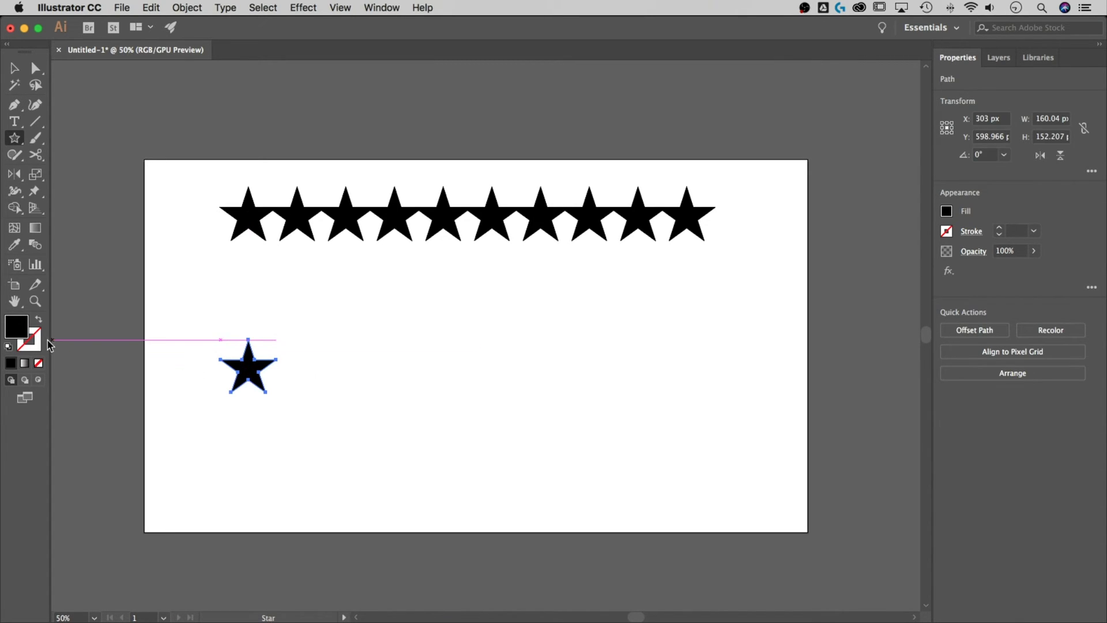
- Choose the Ellipse tool and set the fill colour to light blue 98E9F4
drag(17, 137, 81, 173)
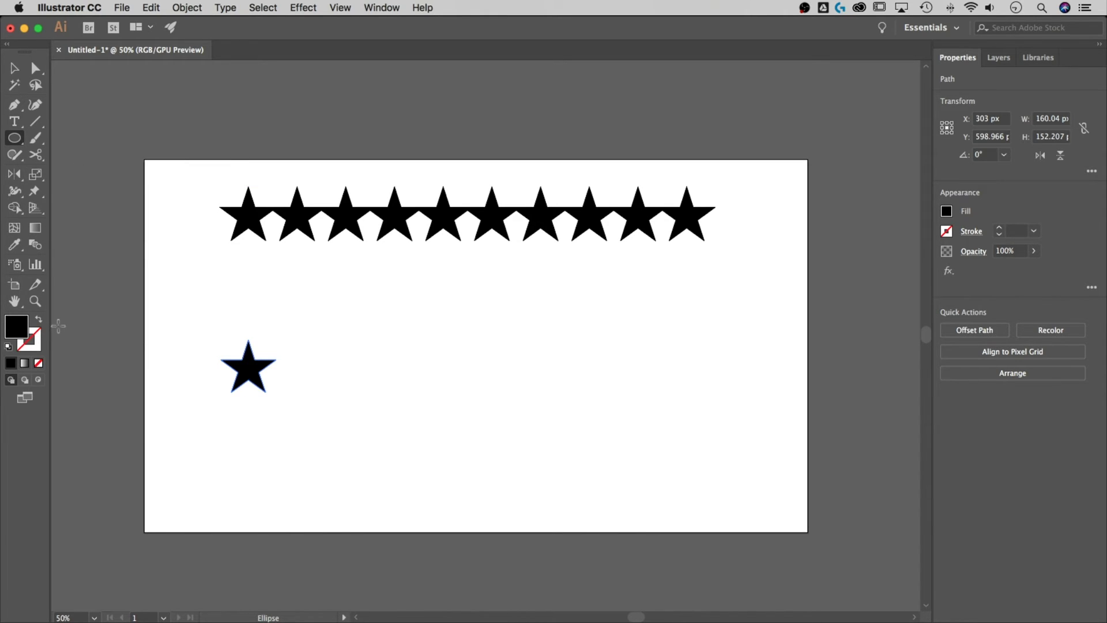
double_click(23, 333)
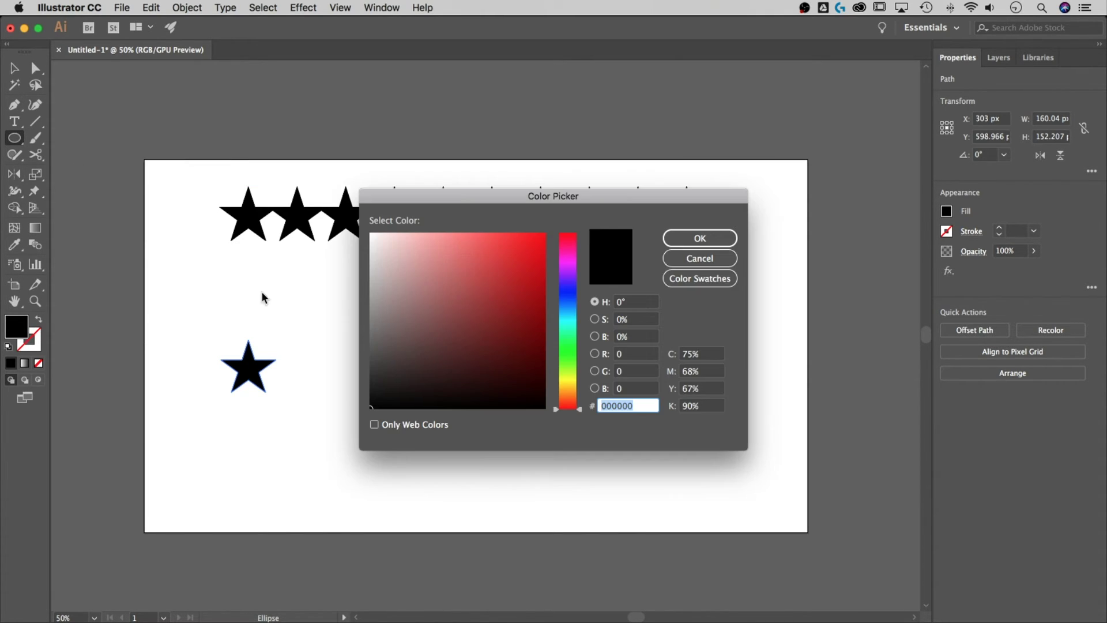
drag(568, 375, 570, 317)
click(451, 257)
click(438, 239)
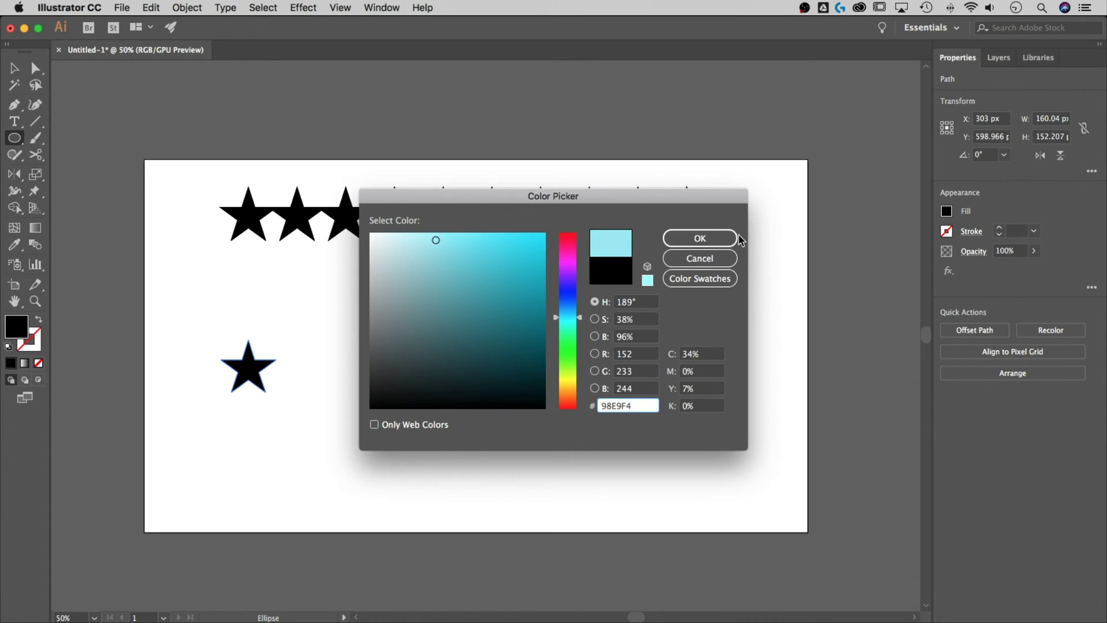
click(699, 238)
- Draw a light-blue circle at right, then select it together with the star
drag(698, 366, 720, 346)
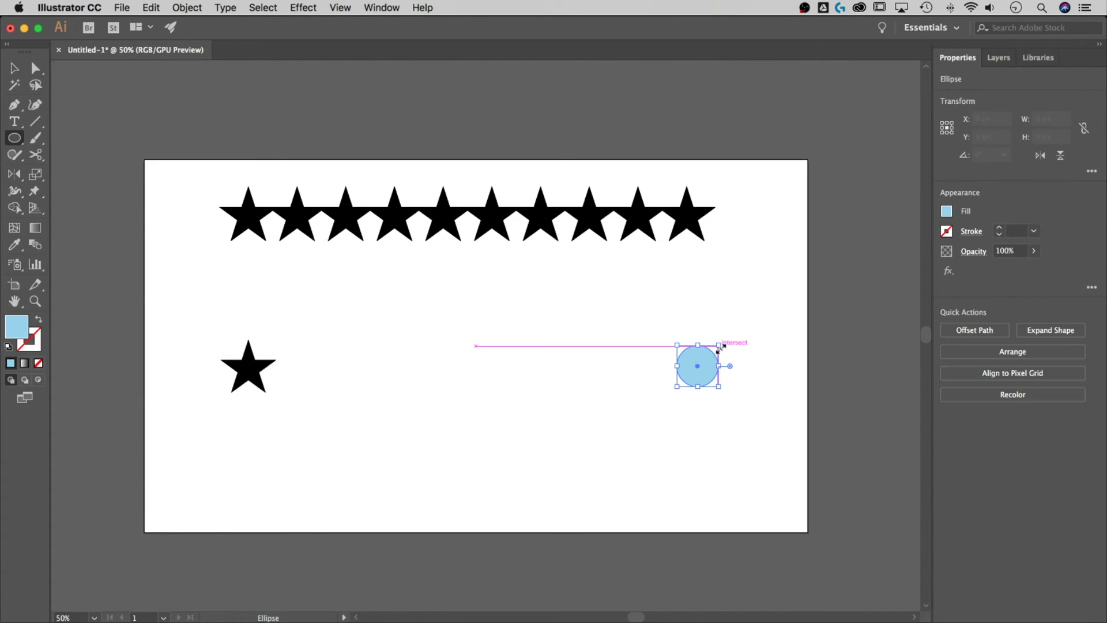
key(v)
click(455, 428)
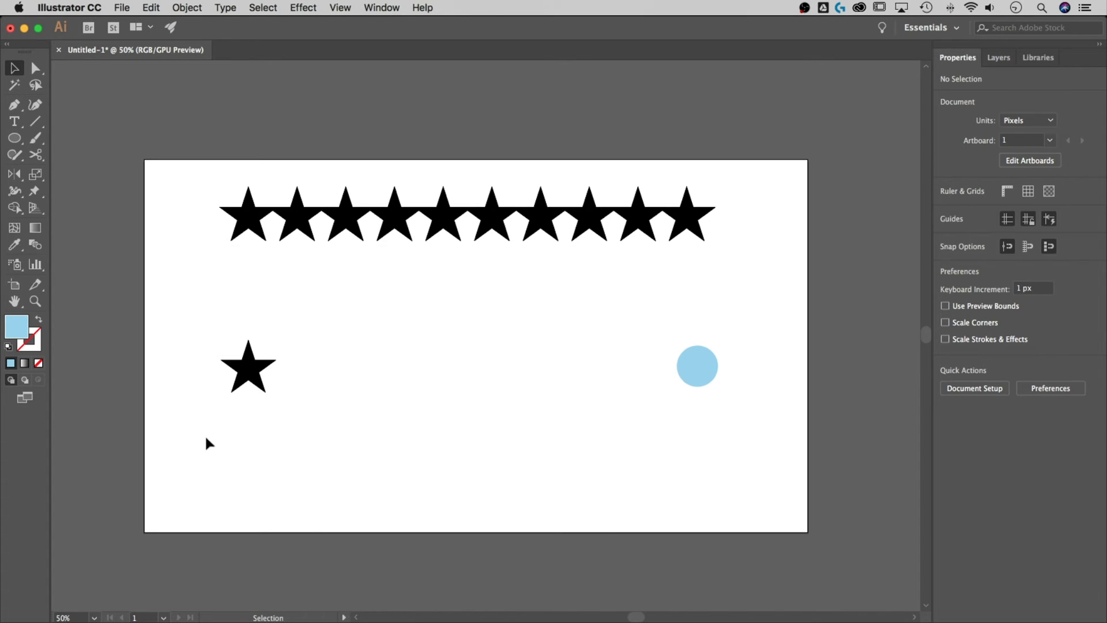
drag(206, 437, 765, 324)
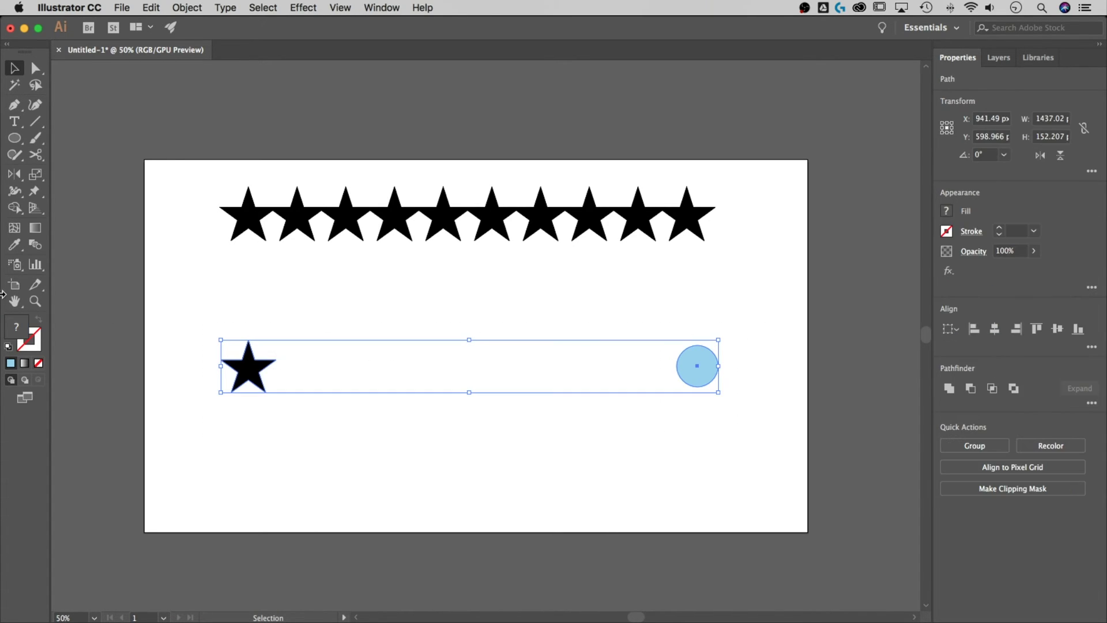
- Set the Blend tool's options to 7 specified steps
double_click(36, 244)
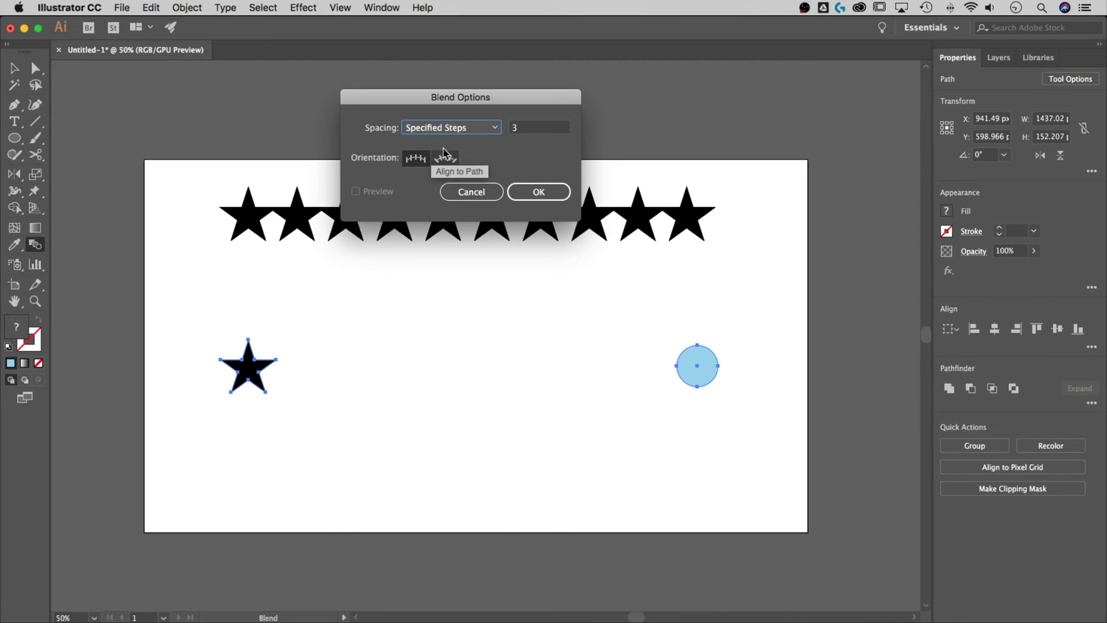
key(Tab)
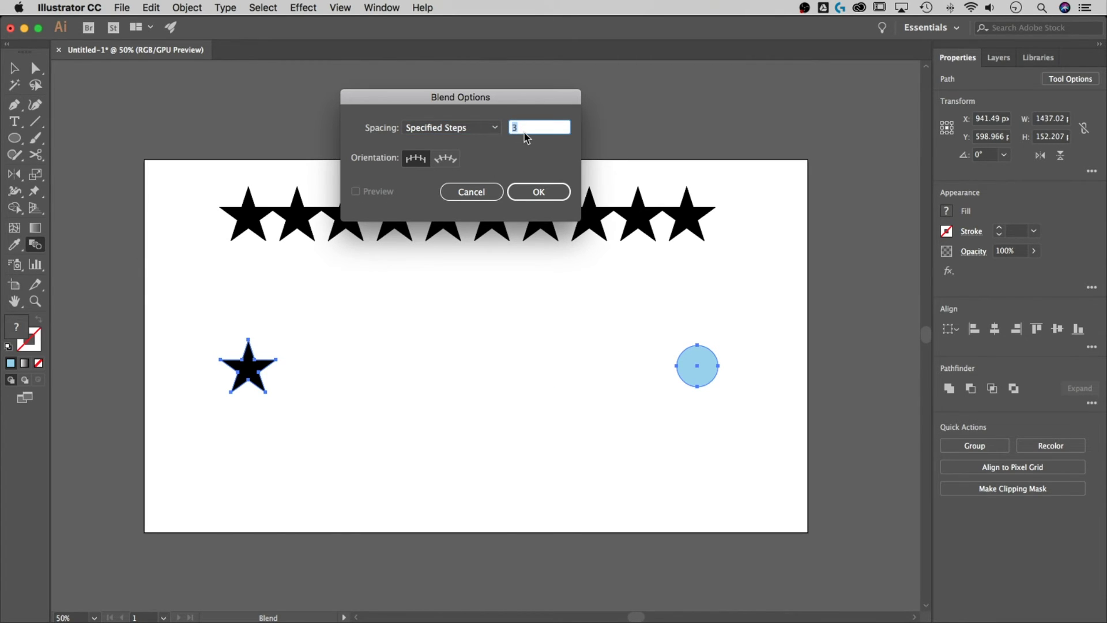
text(7)
click(539, 192)
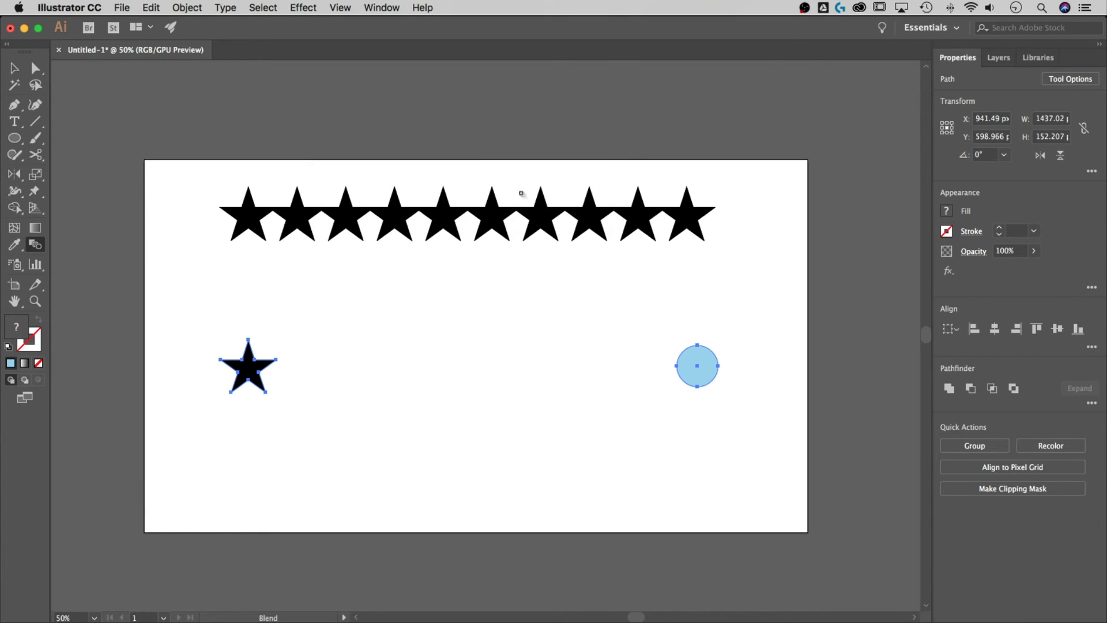
- Blend the black star into the light-blue circle and deselect the result
click(695, 366)
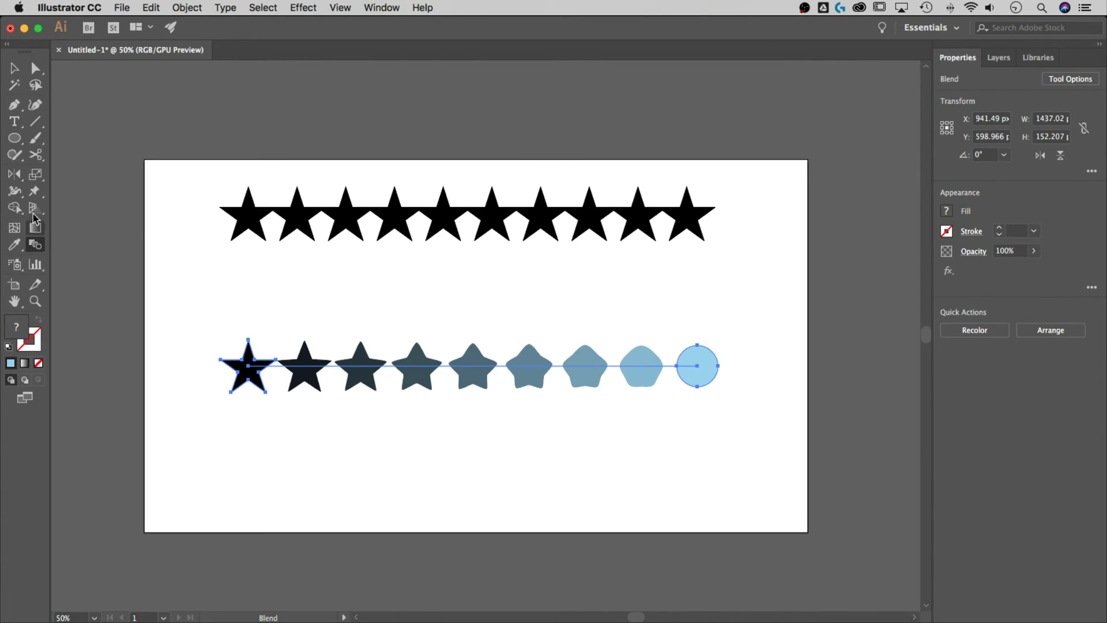
click(15, 68)
click(561, 280)
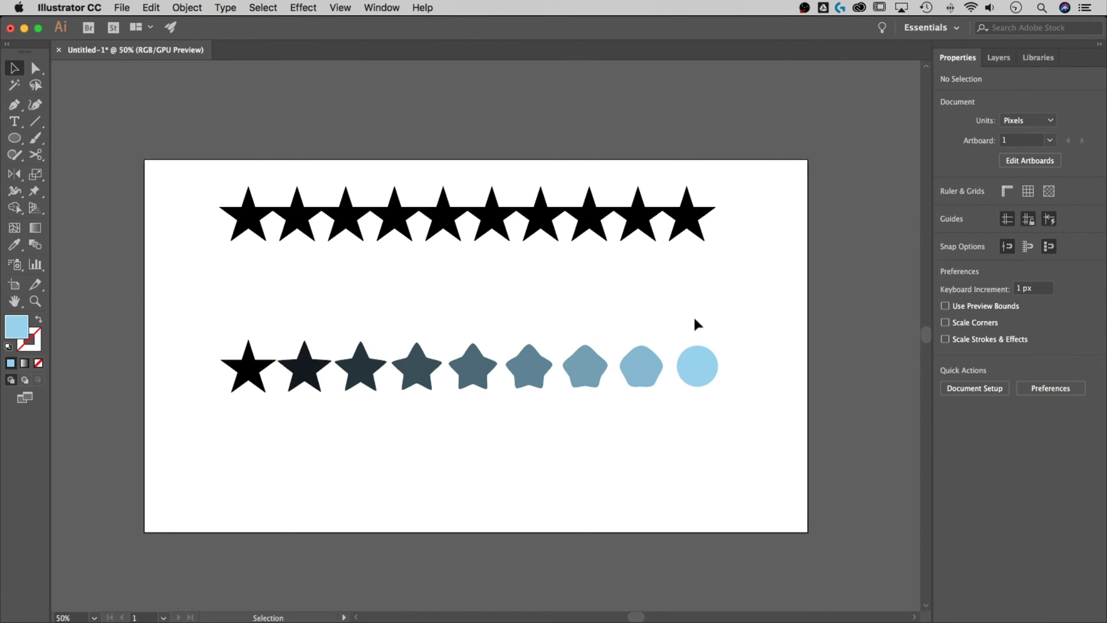
- Drag the star-to-circle blend up until it sits just beneath the ten-star row
click(700, 363)
click(828, 437)
click(522, 343)
click(753, 459)
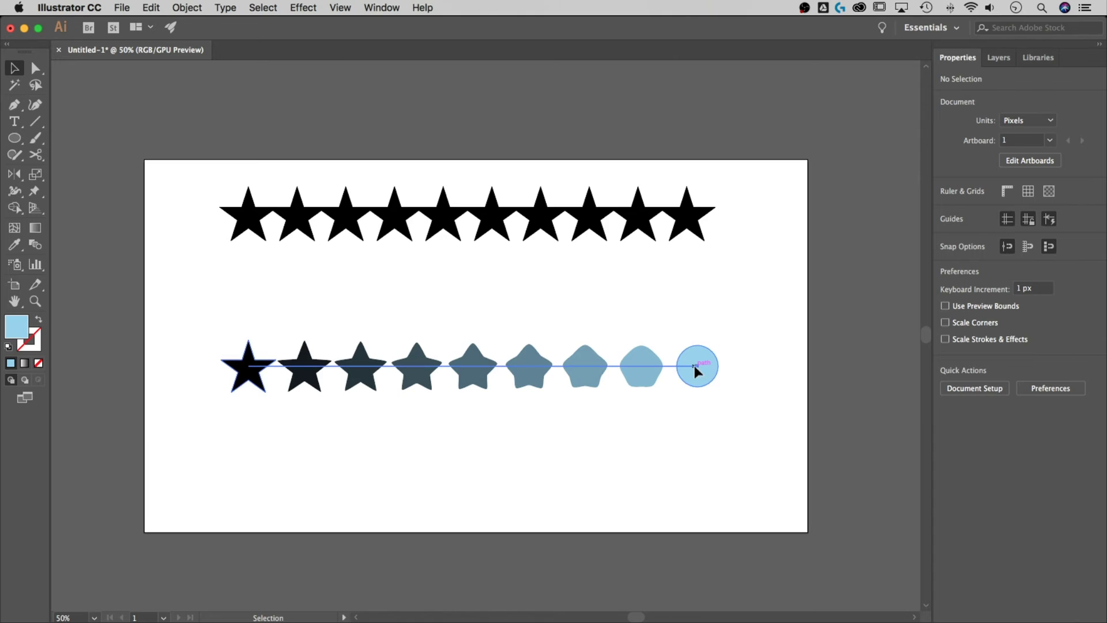
drag(698, 370, 699, 306)
click(702, 409)
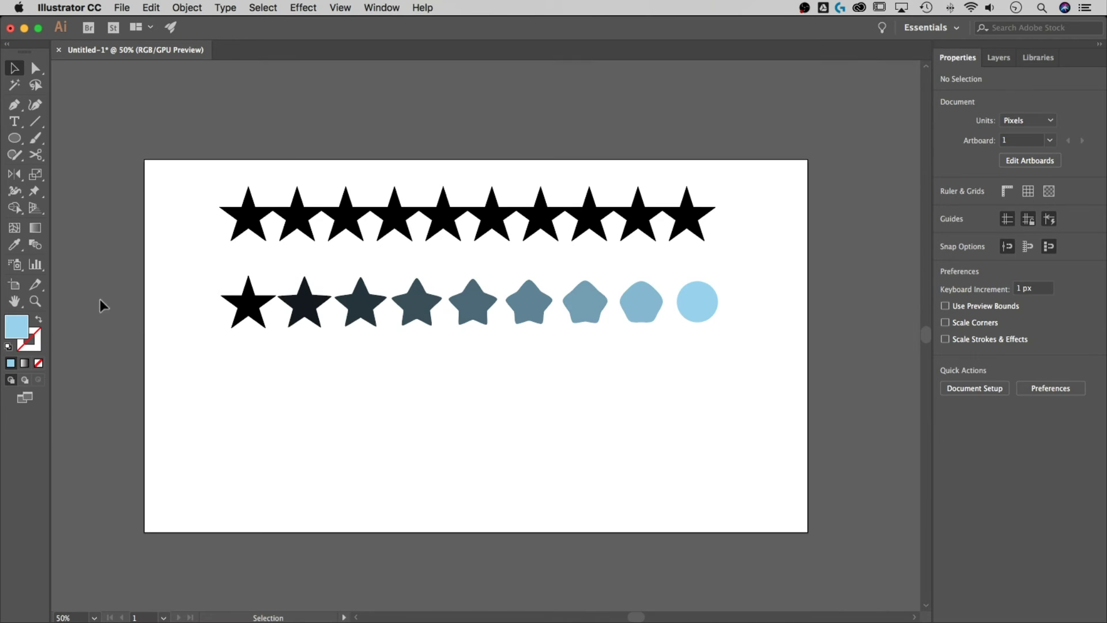
- Draw a three-anchor S-shaped wave across the lower artboard with the Pen tool
click(14, 106)
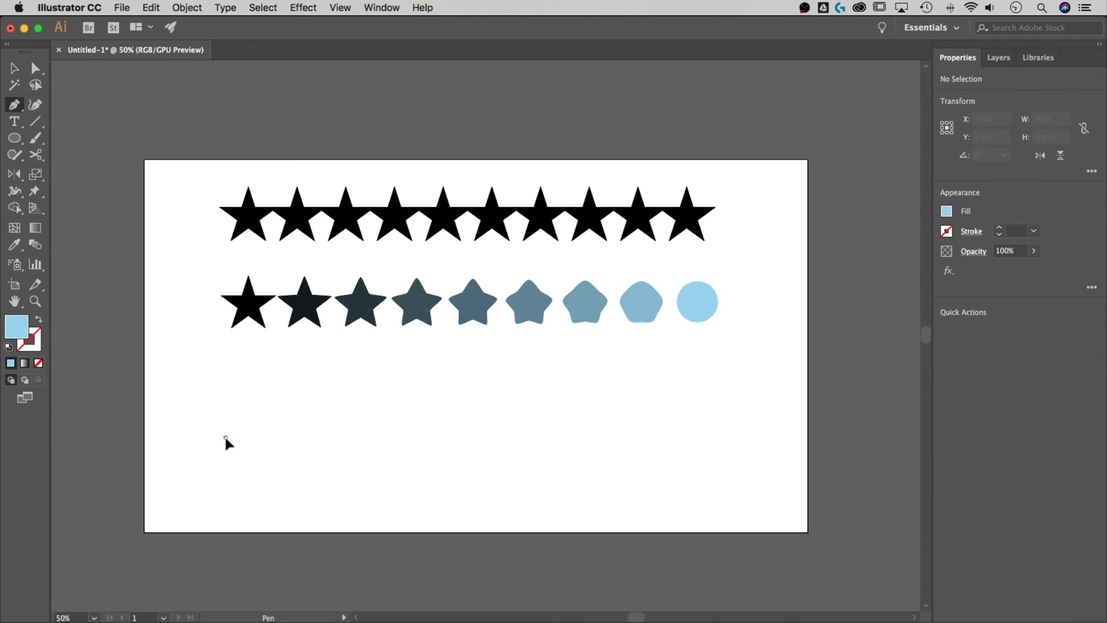
drag(225, 436, 272, 395)
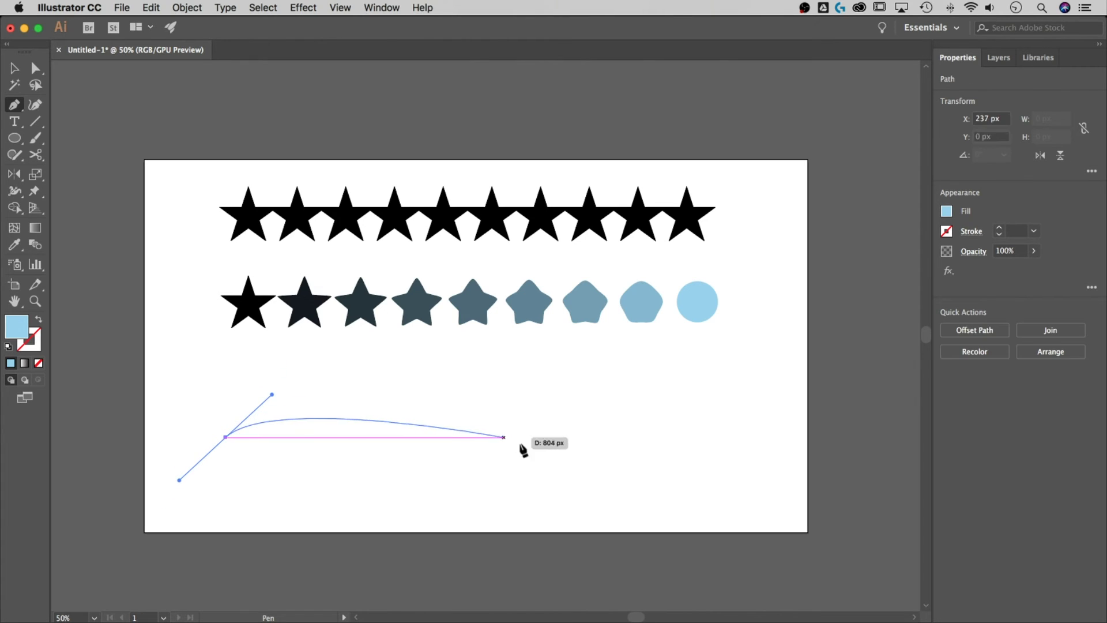
drag(475, 433, 529, 491)
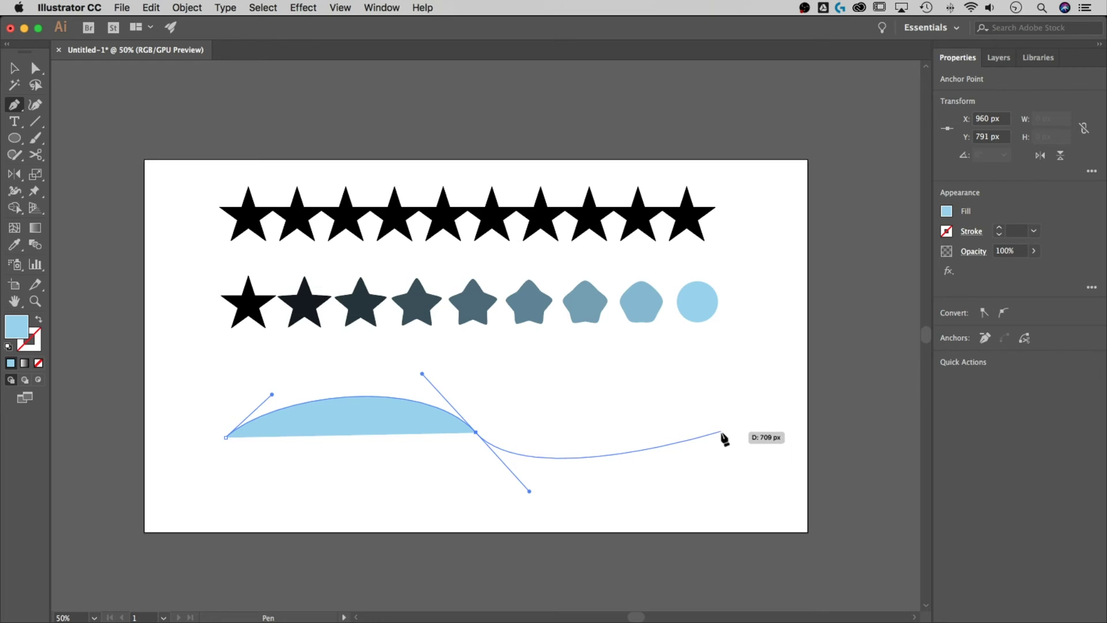
drag(718, 432, 773, 377)
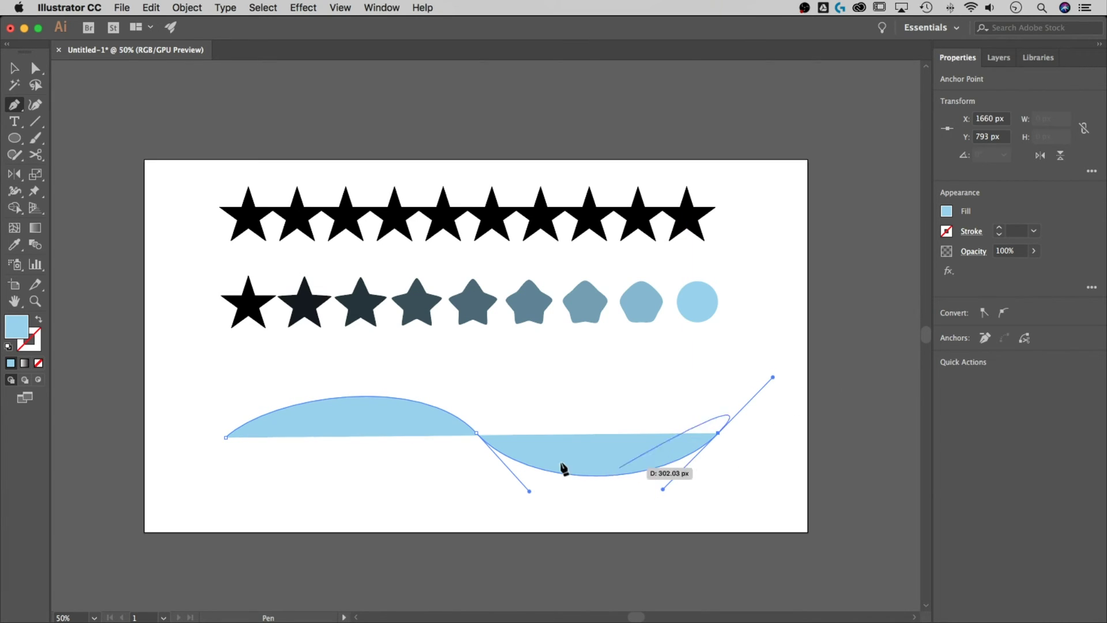
key(v)
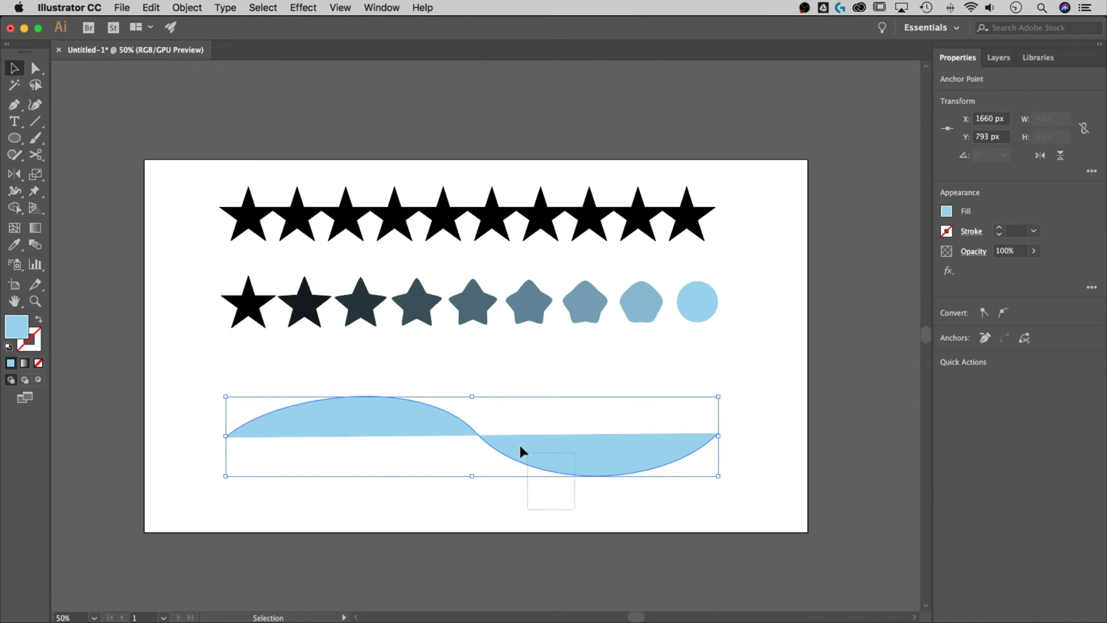
- Give the wavy path no fill and a black stroke
drag(520, 448, 463, 392)
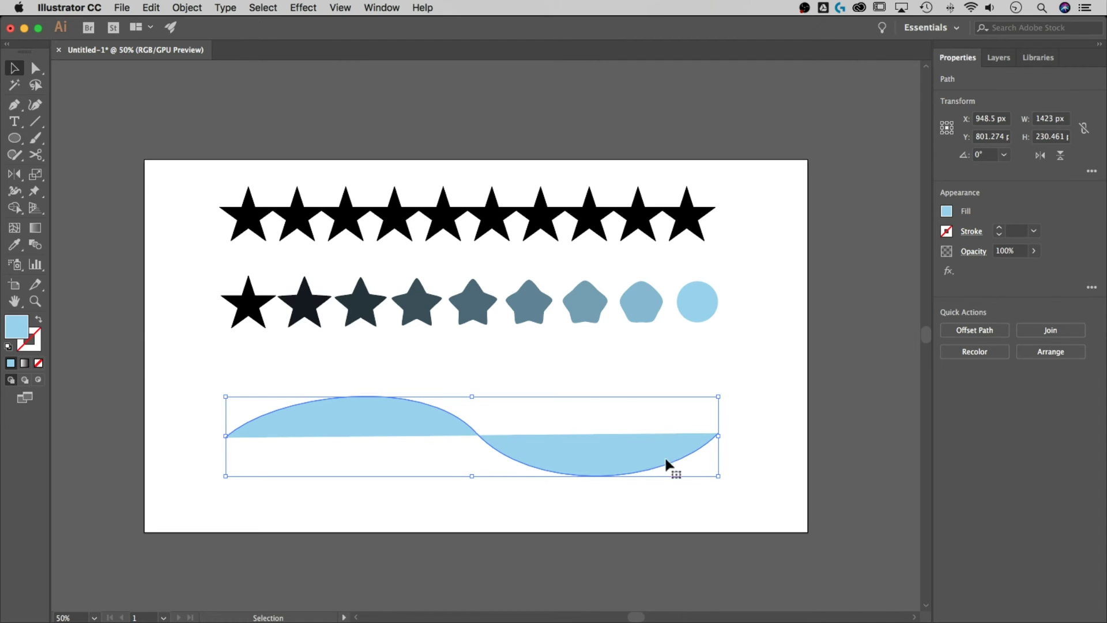
click(945, 212)
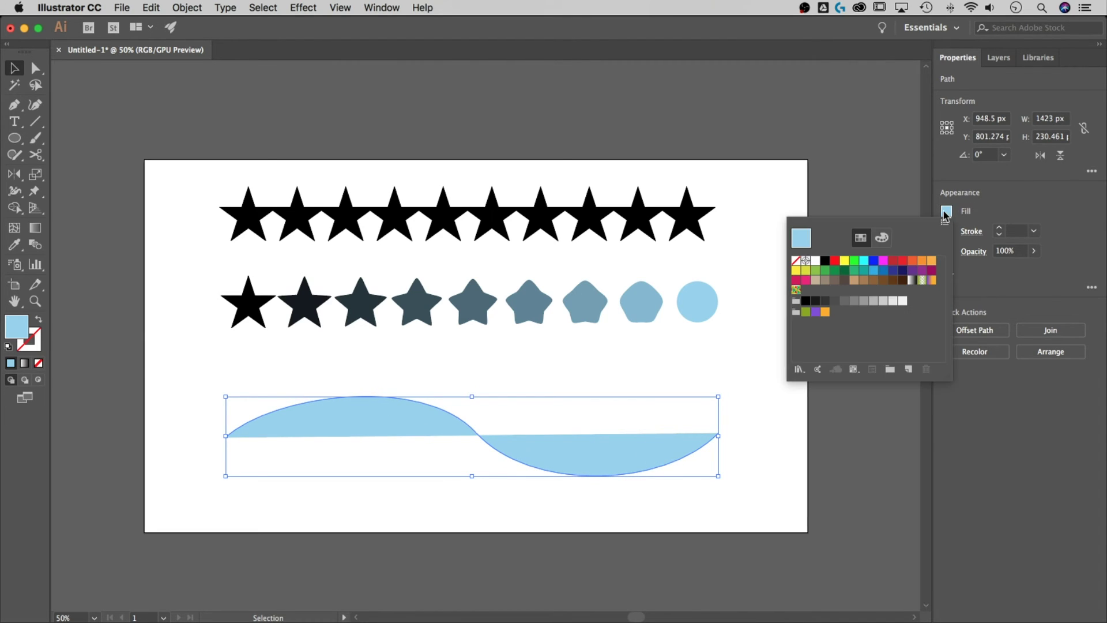
click(795, 260)
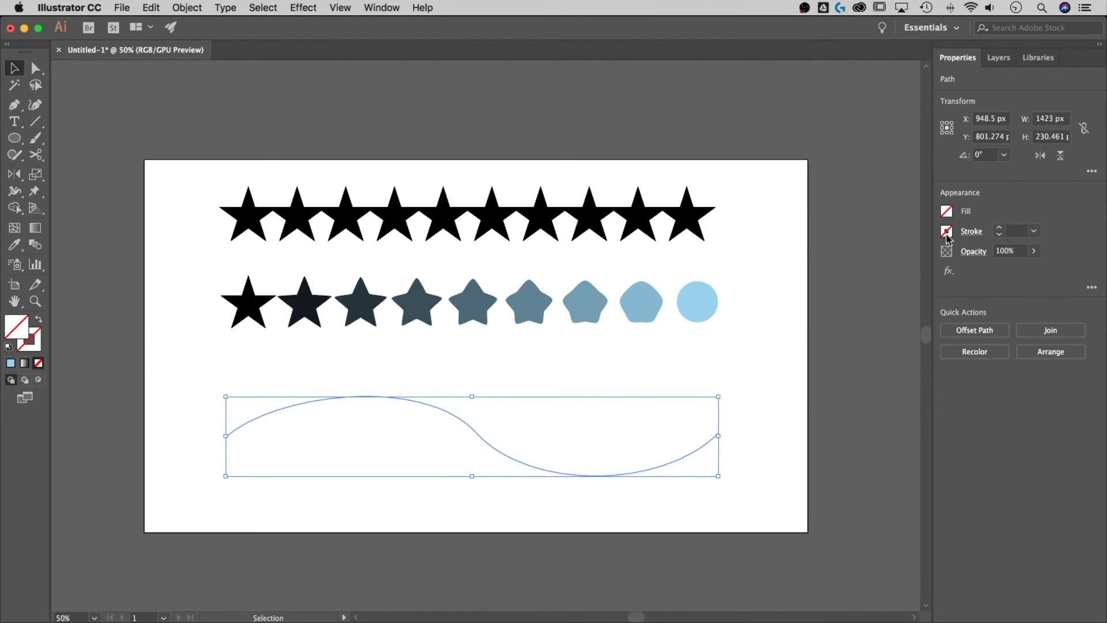
click(947, 231)
click(824, 281)
click(842, 186)
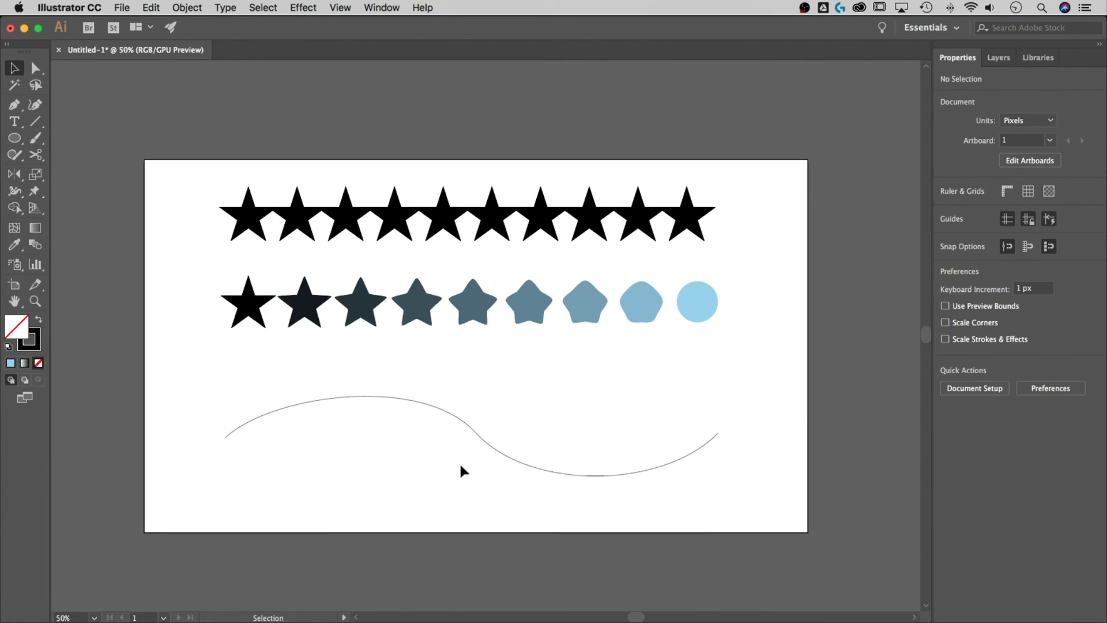
- Select the blend with the wavy curve and apply Object > Blend > Replace Spine
click(499, 302)
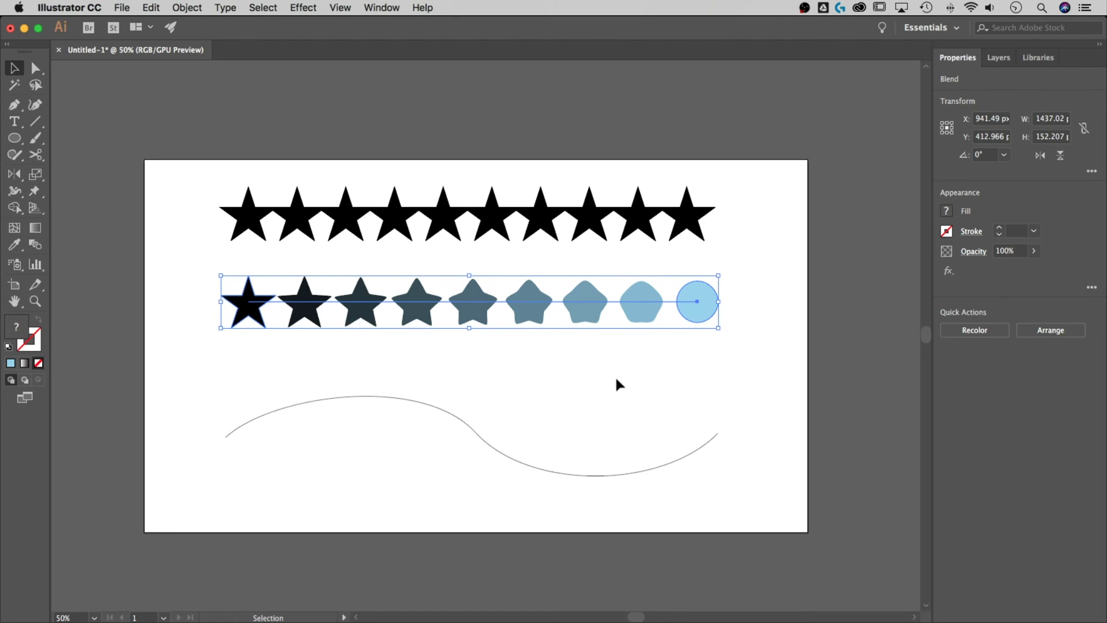
drag(615, 368, 517, 293)
key(shift)
drag(545, 496, 454, 380)
drag(556, 505, 451, 290)
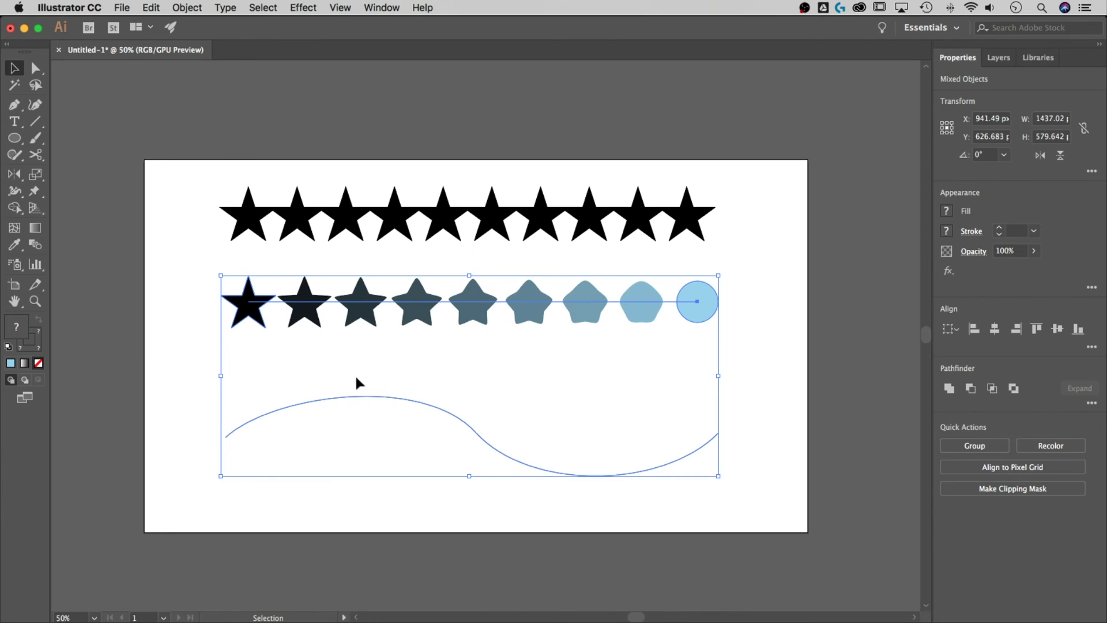
click(195, 8)
mouse_move(259, 341)
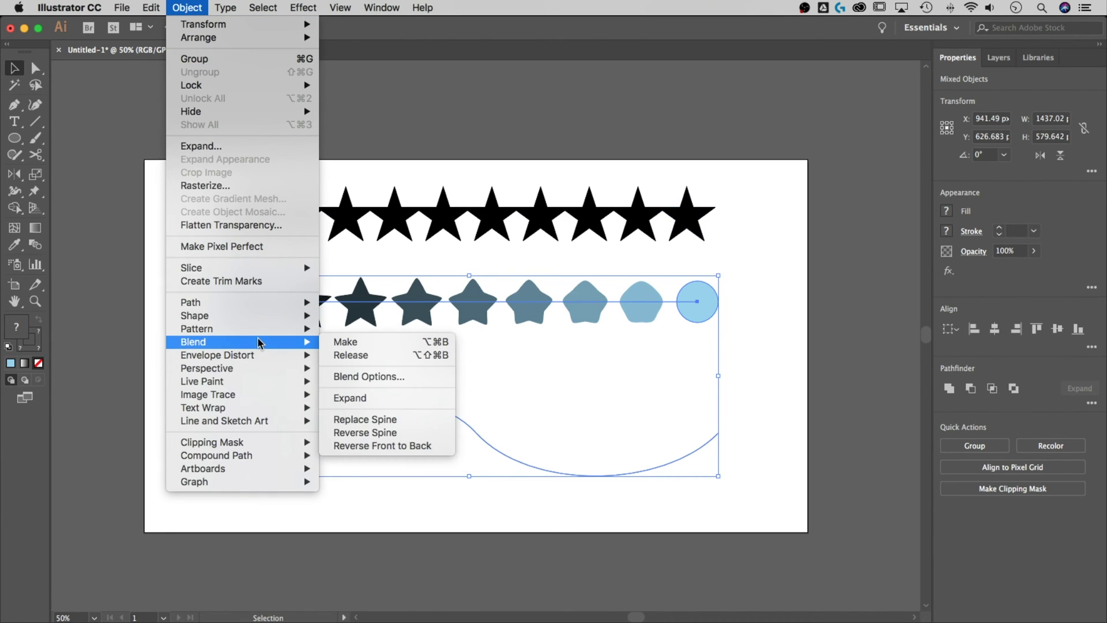
click(392, 422)
click(304, 361)
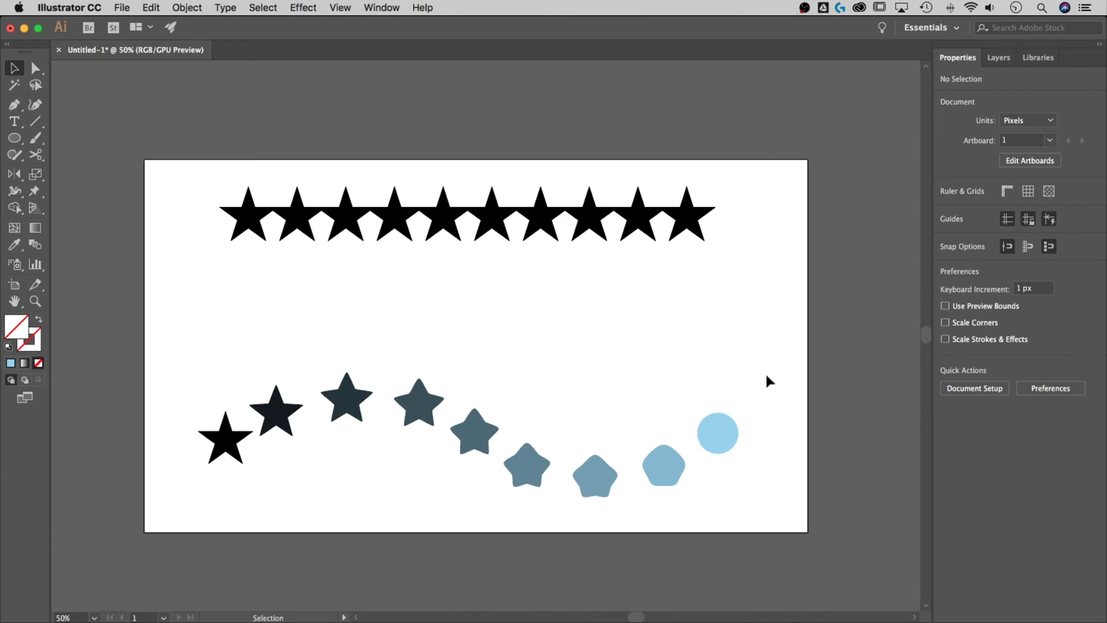
- In isolation mode, move the spine's middle anchor and drag its handles so the blend loops mid-way
click(556, 471)
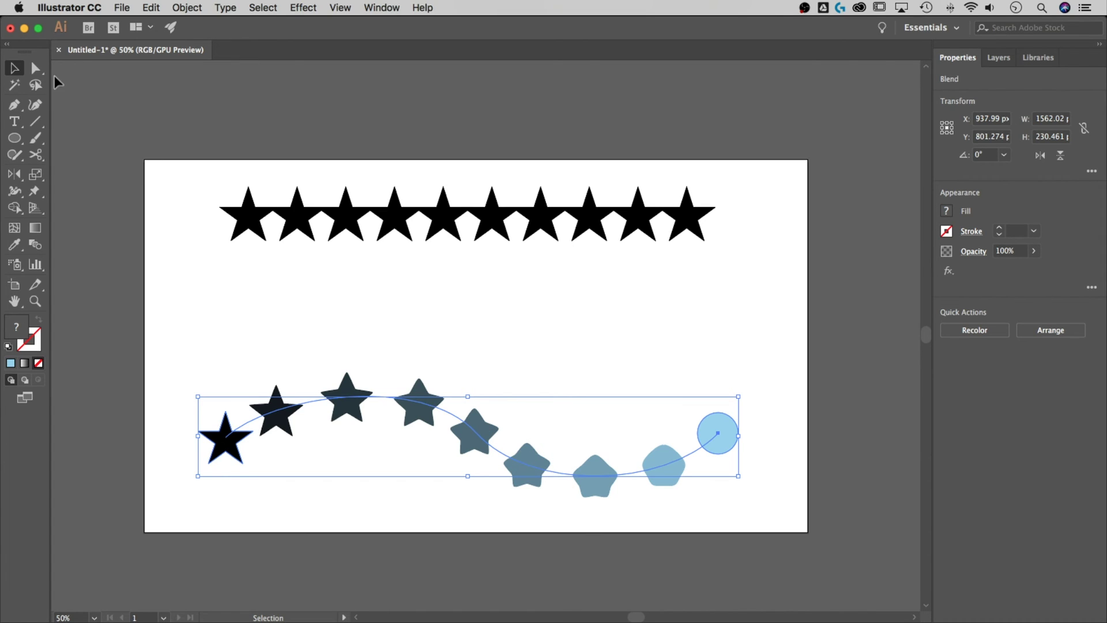
double_click(409, 404)
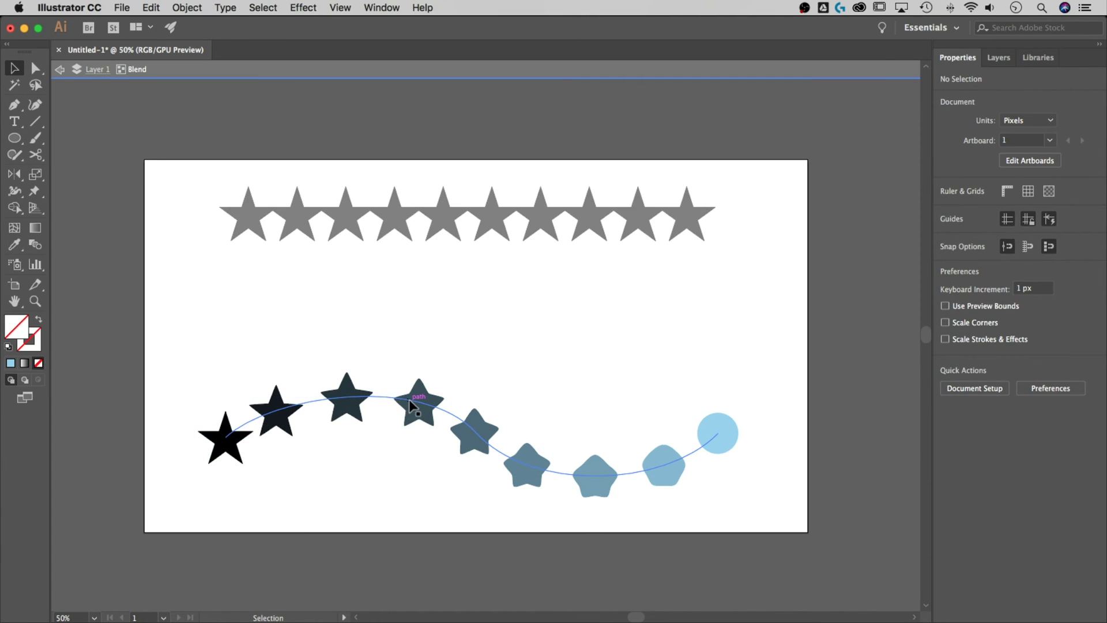
click(487, 440)
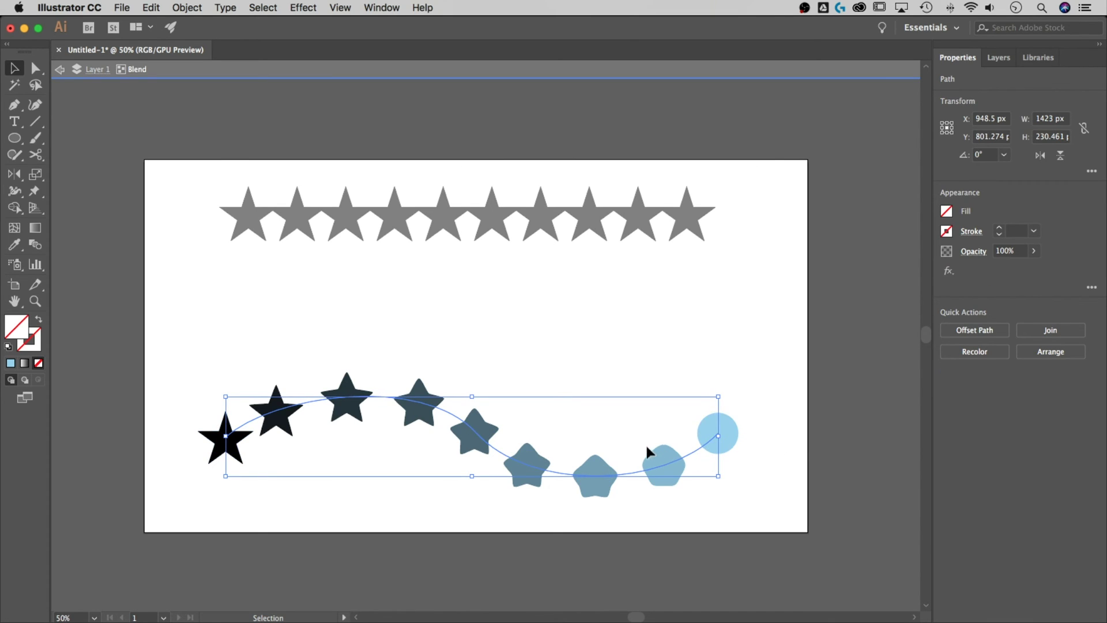
click(35, 69)
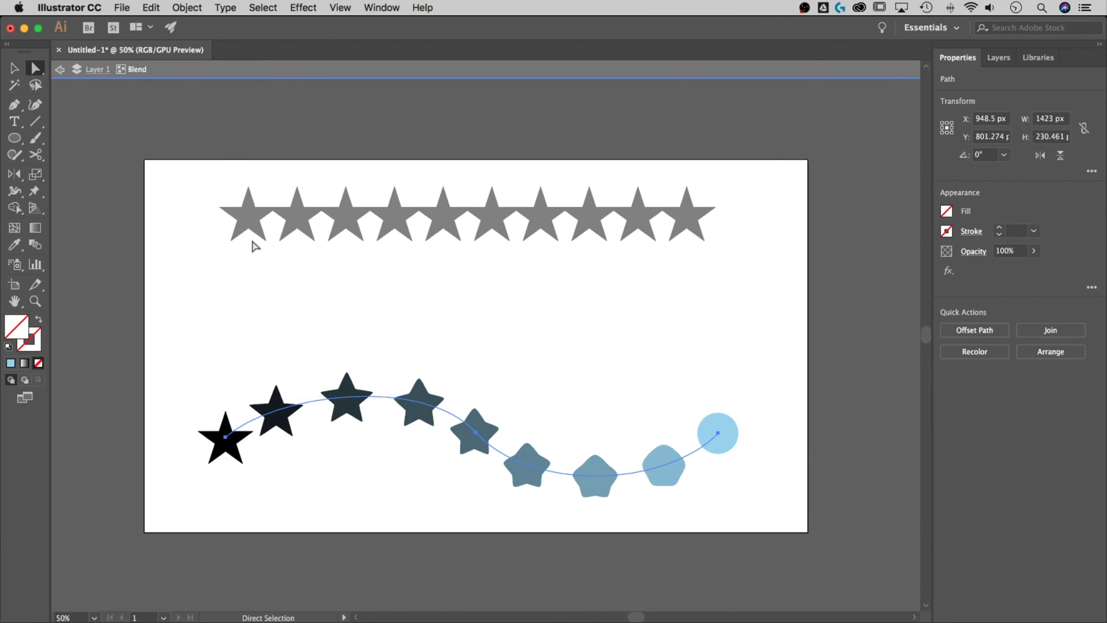
click(476, 432)
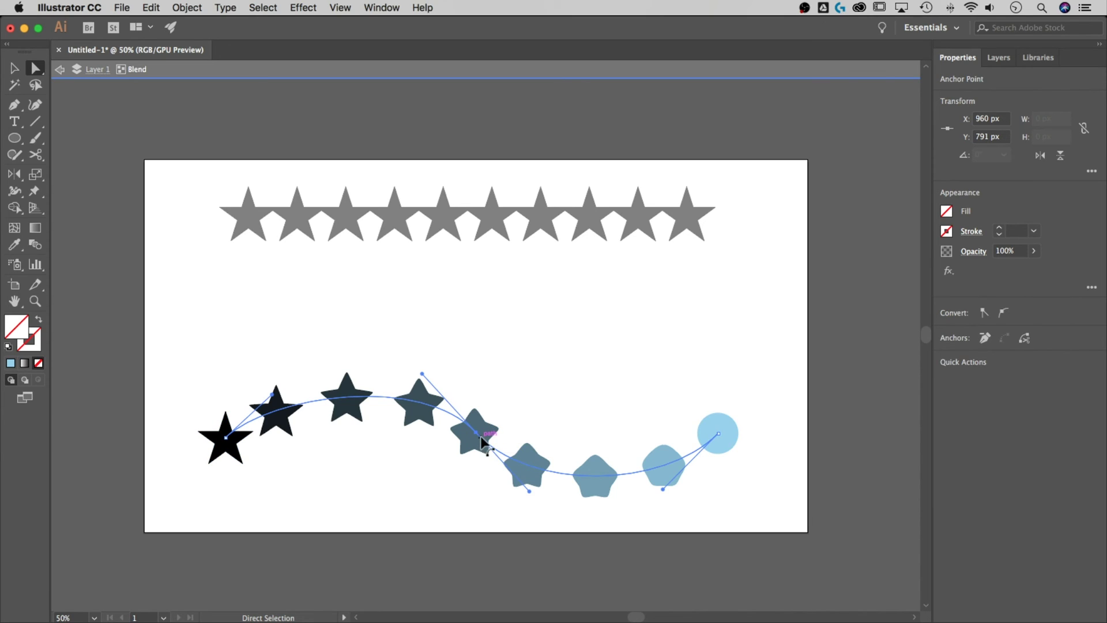
drag(529, 491, 364, 466)
drag(531, 299, 637, 220)
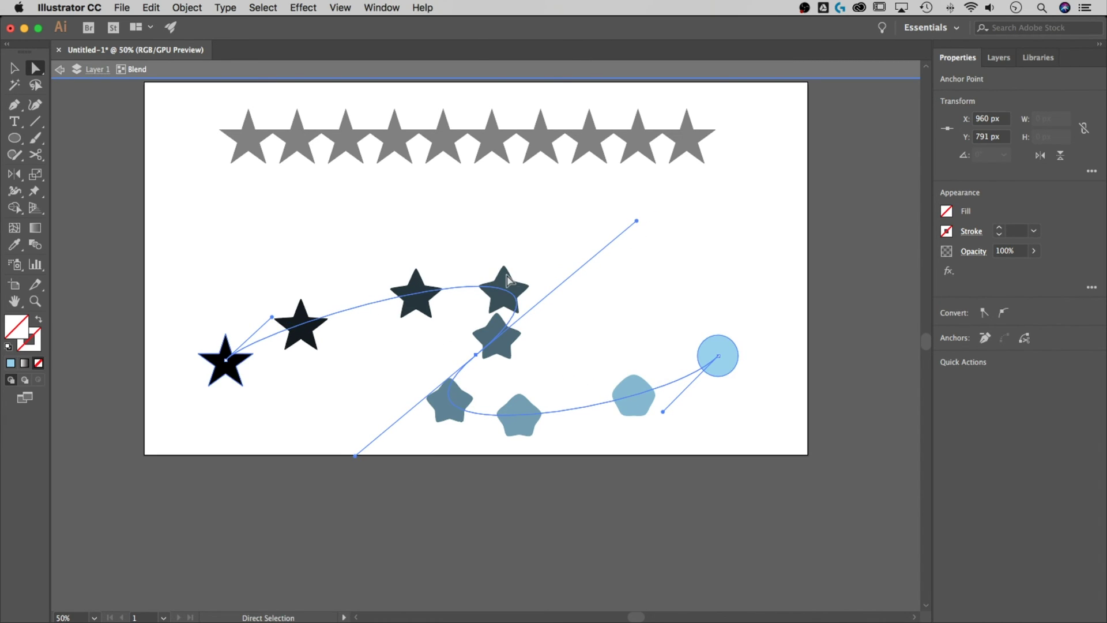
mouse_move(476, 355)
mouse_down()
mouse_move(448, 372)
mouse_move(456, 366)
mouse_up()
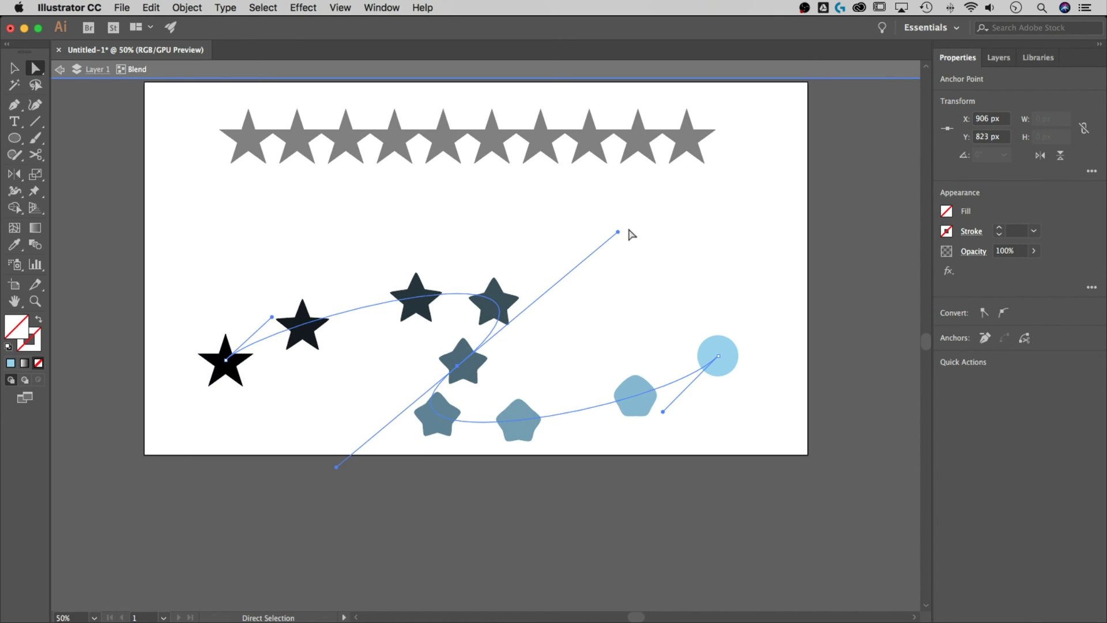
drag(617, 231, 637, 225)
drag(658, 405, 702, 441)
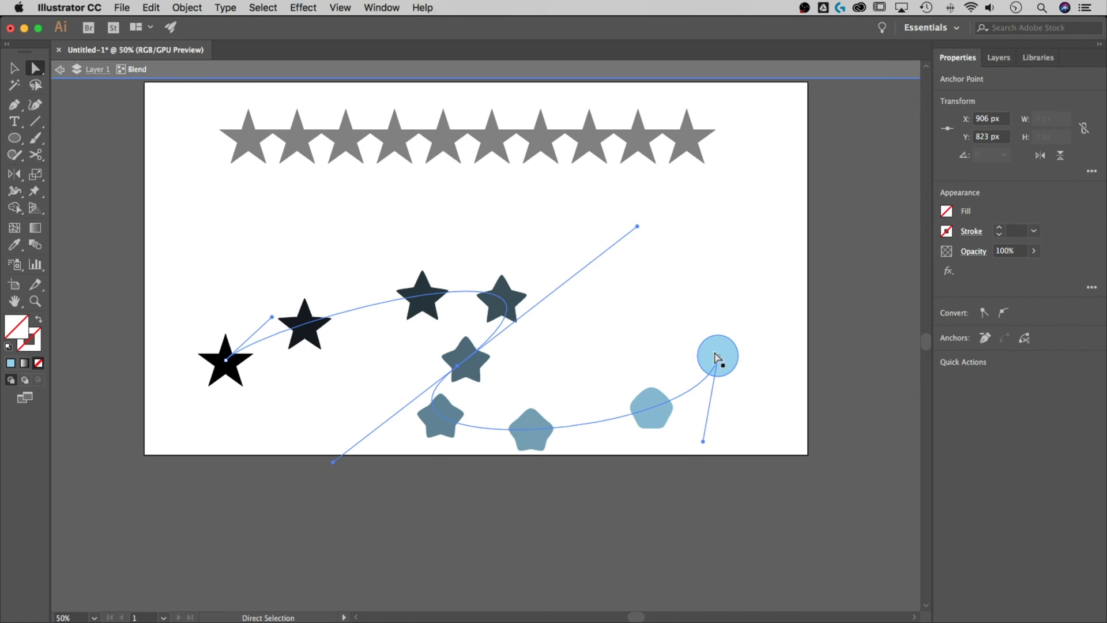
key(p)
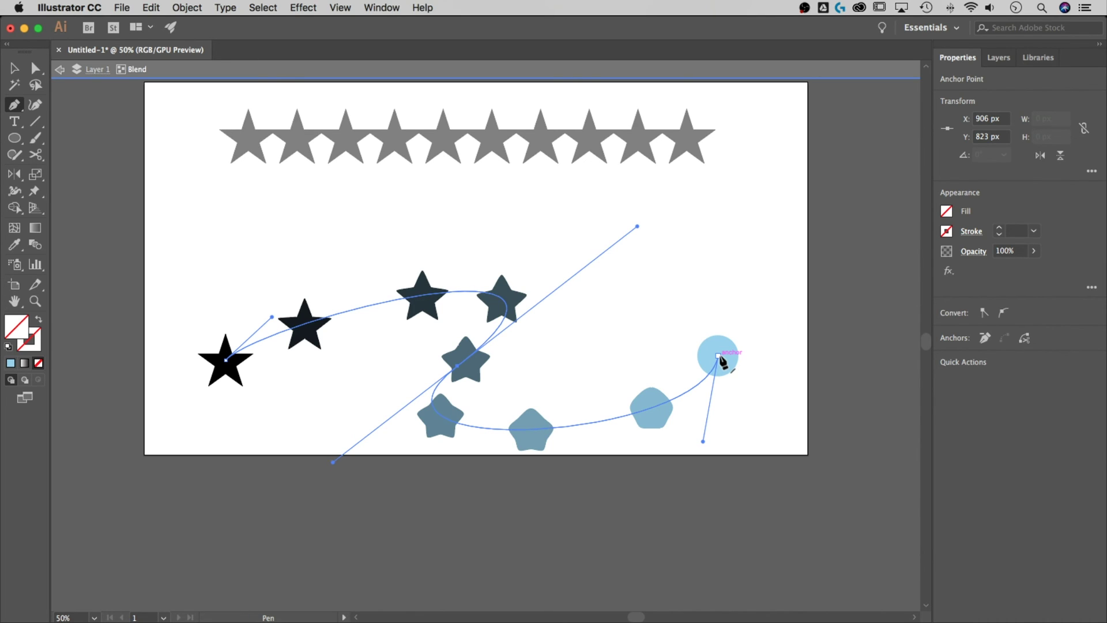
- Add three curved anchors from the spine's end so the blend winds in a long loop
drag(717, 356, 655, 203)
drag(171, 220, 175, 301)
drag(428, 236, 488, 238)
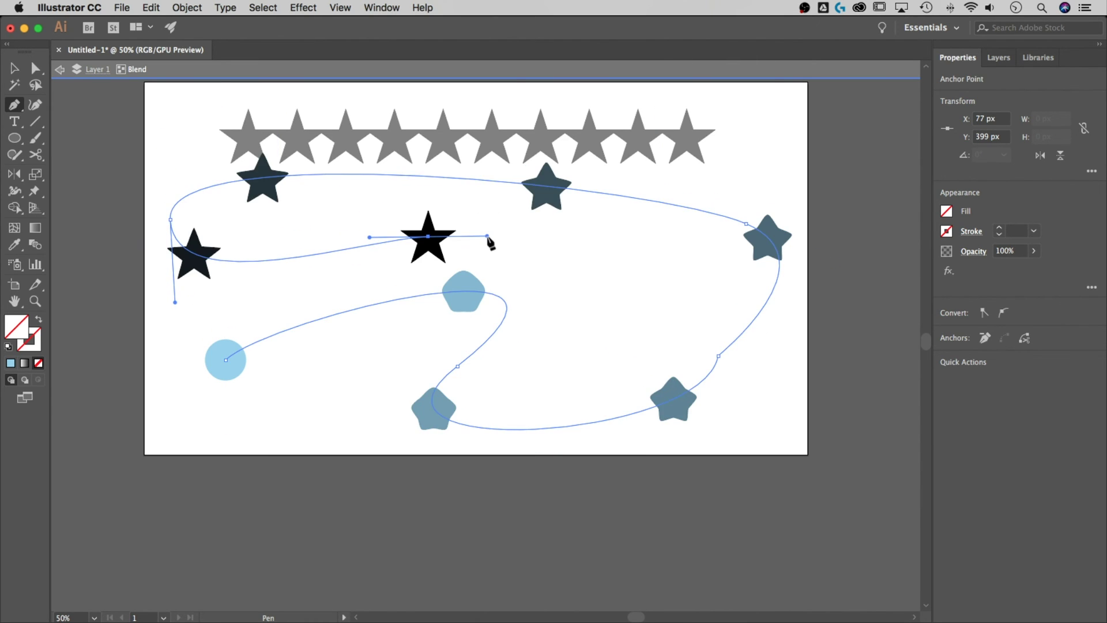
key(v)
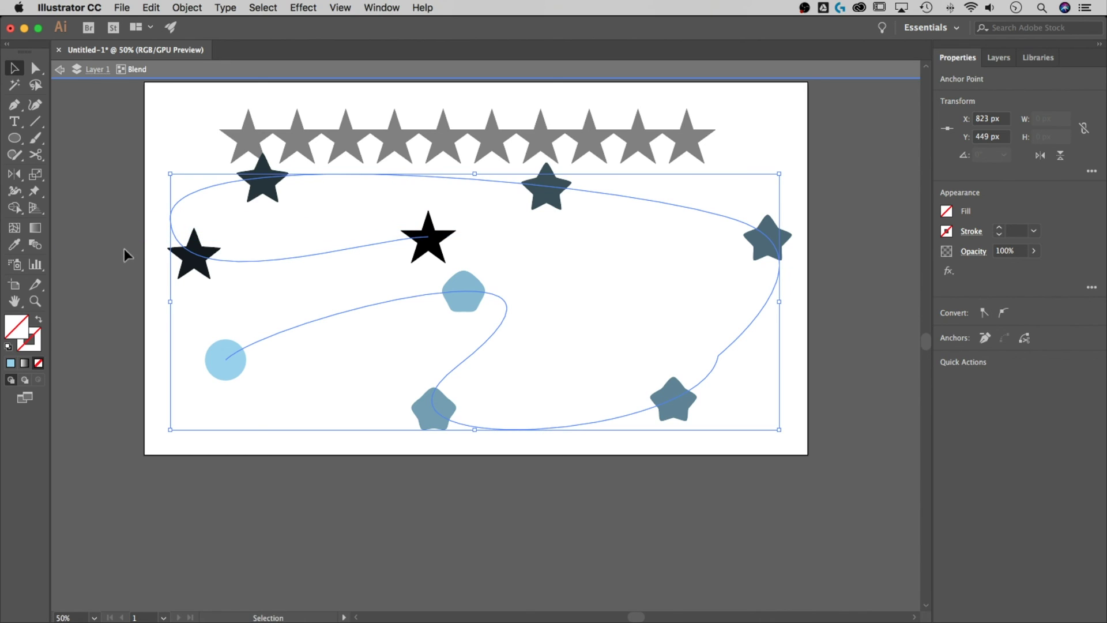
click(122, 248)
click(206, 260)
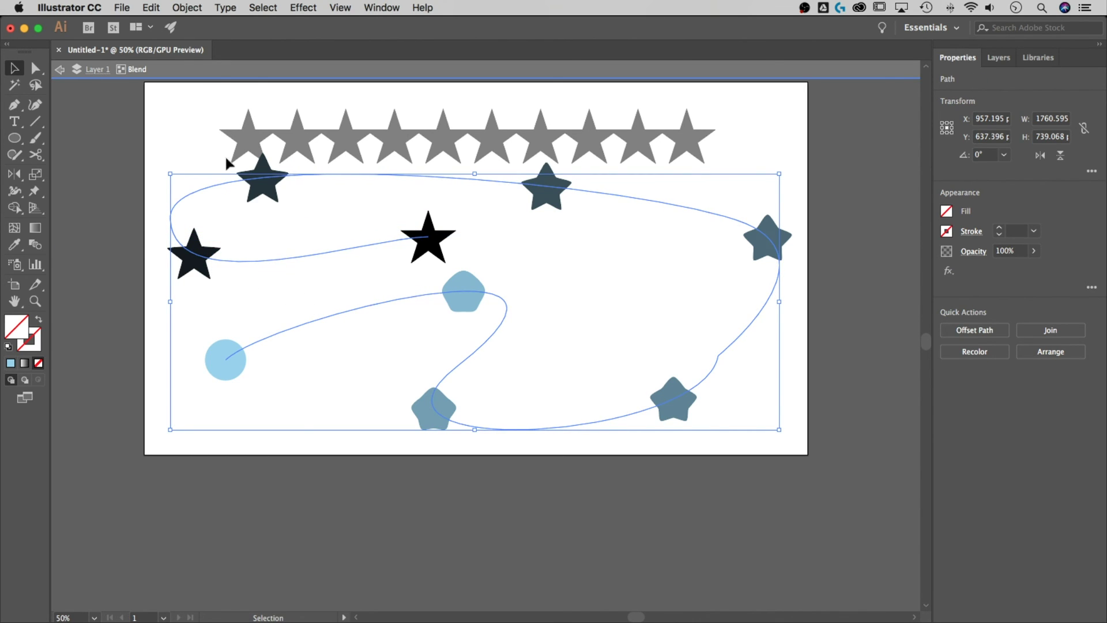
- Apply Object > Blend > Reverse Spine, then reselect the reversed blend
click(187, 7)
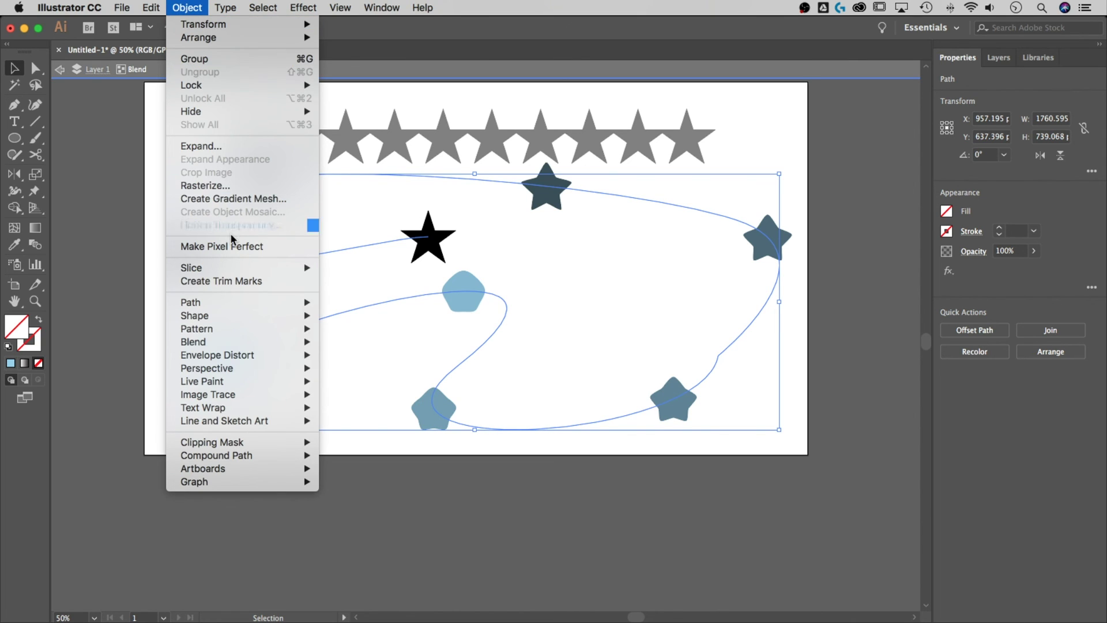
mouse_move(236, 341)
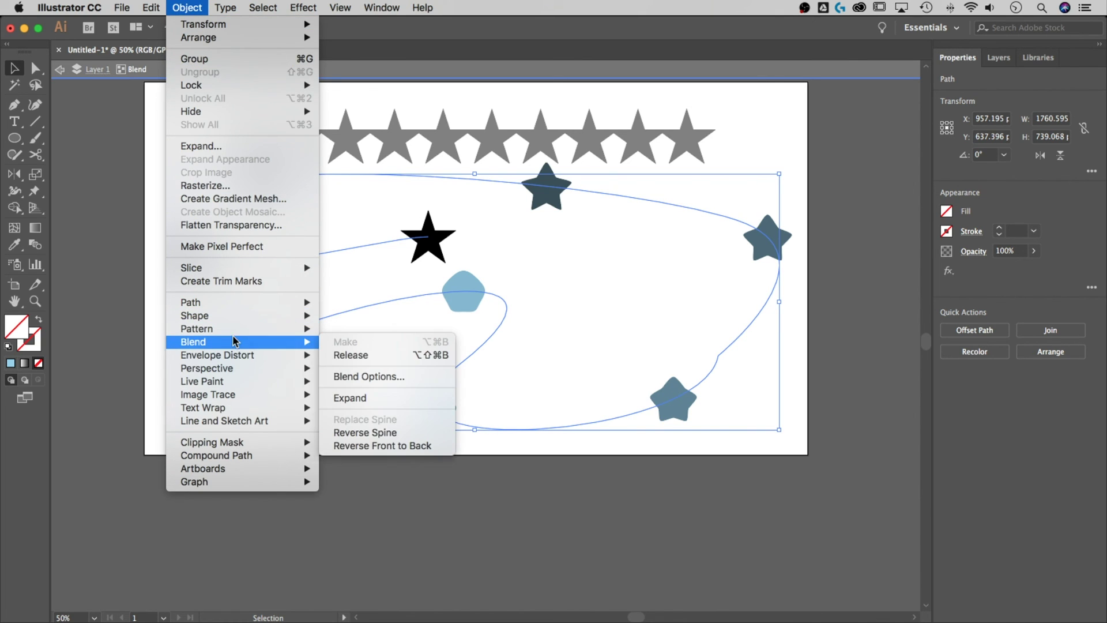
click(403, 431)
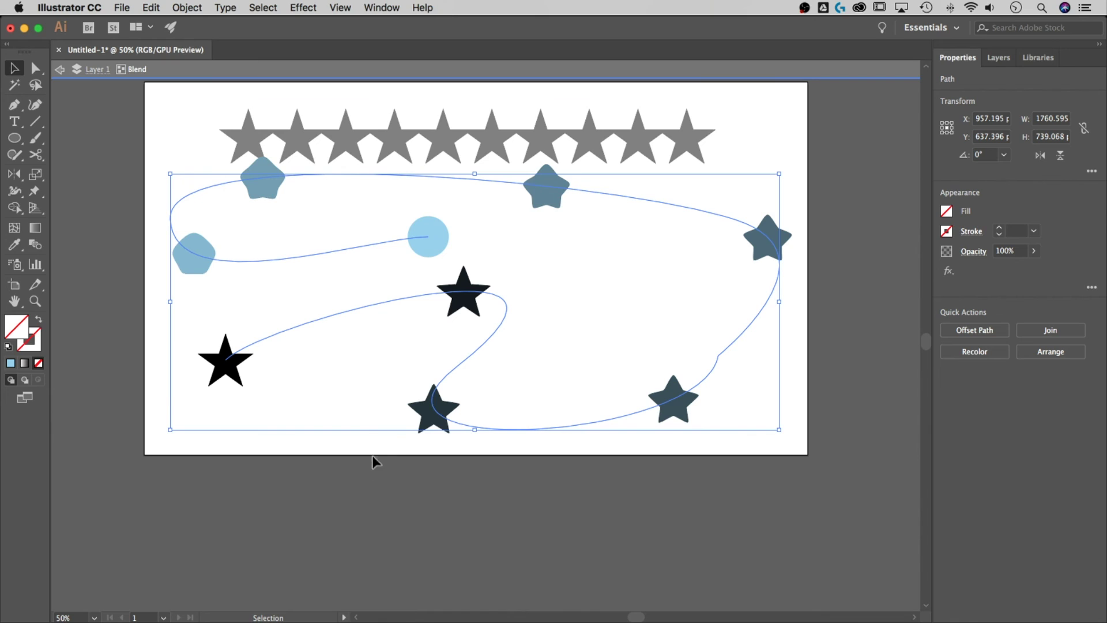
click(361, 472)
click(227, 360)
- In Blend Options, try Smooth Color spacing with Preview on and move the dialog aside
double_click(36, 247)
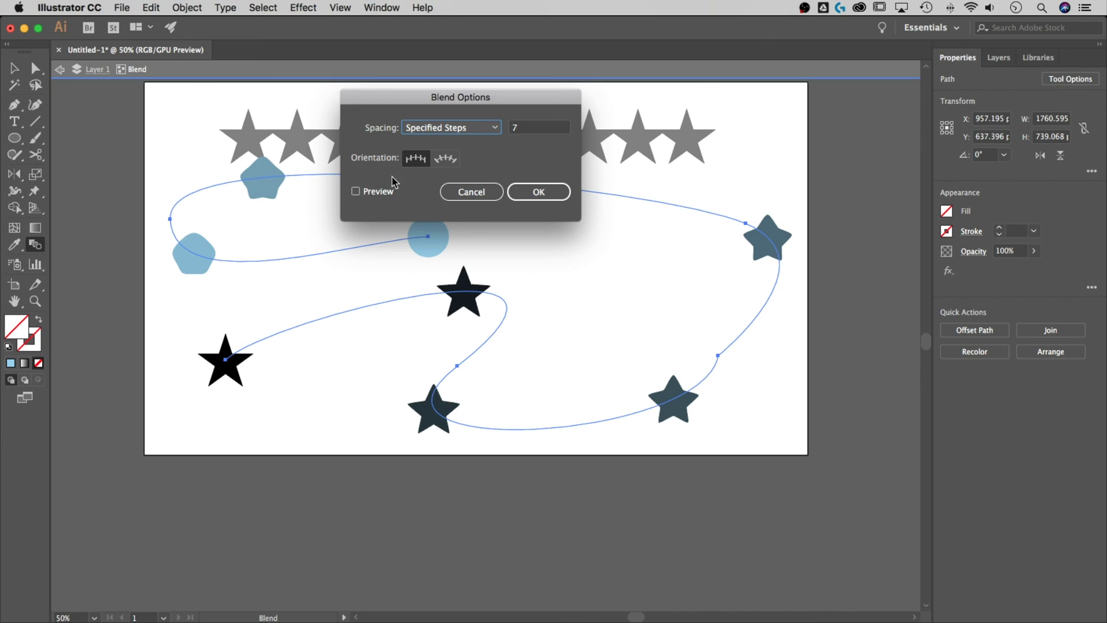
click(493, 130)
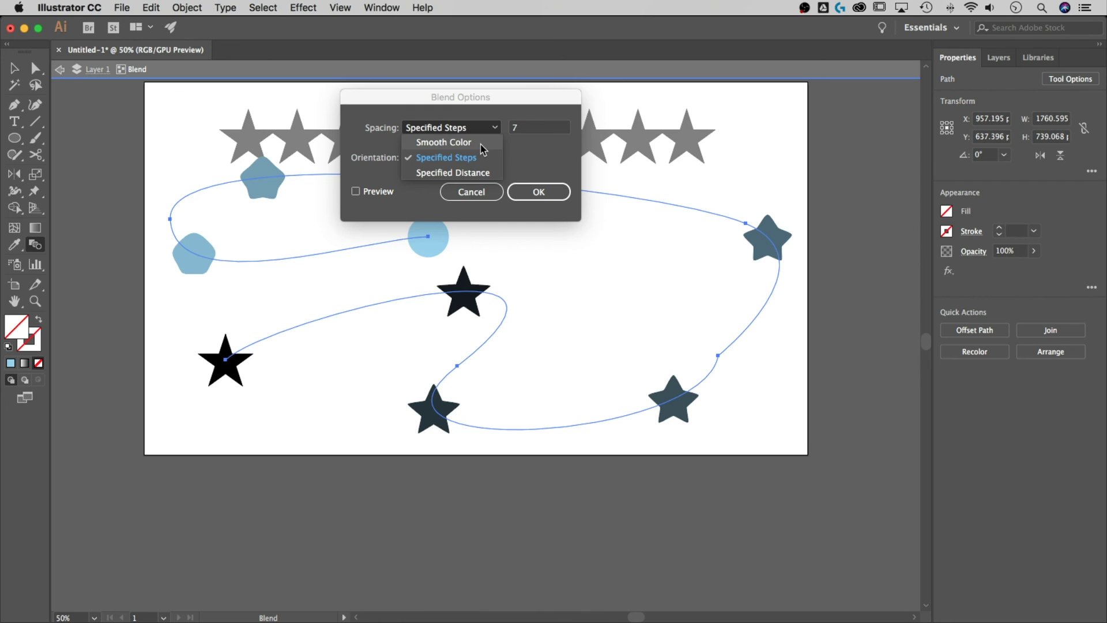
click(481, 144)
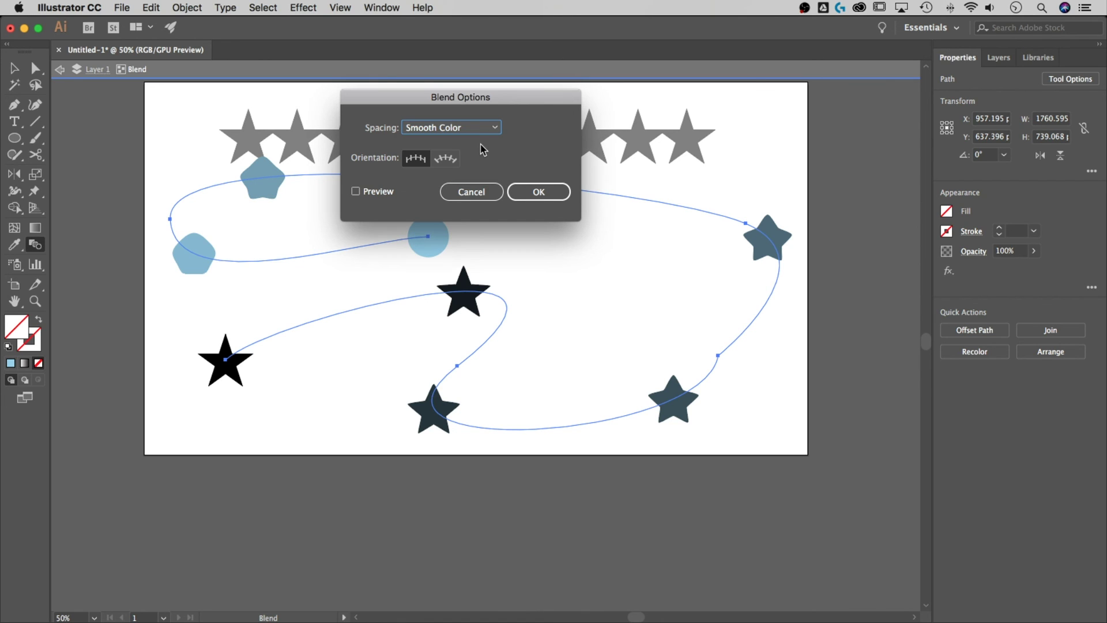
click(356, 191)
drag(420, 104, 863, 114)
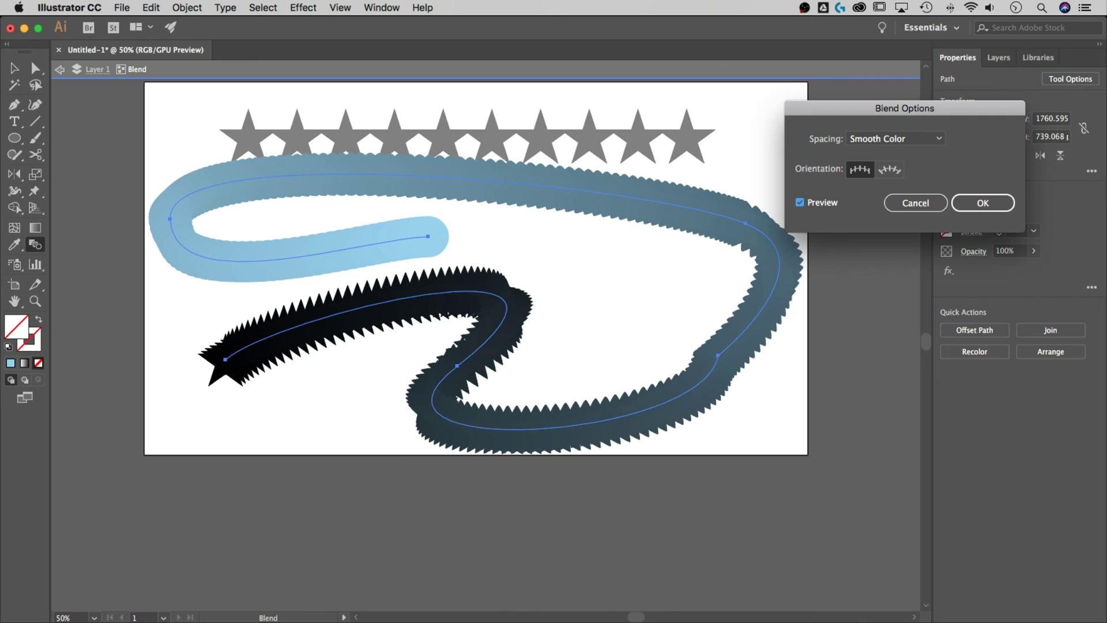
- Switch spacing to Specified Steps, raise it from 12 to 30, and apply
click(853, 141)
click(882, 170)
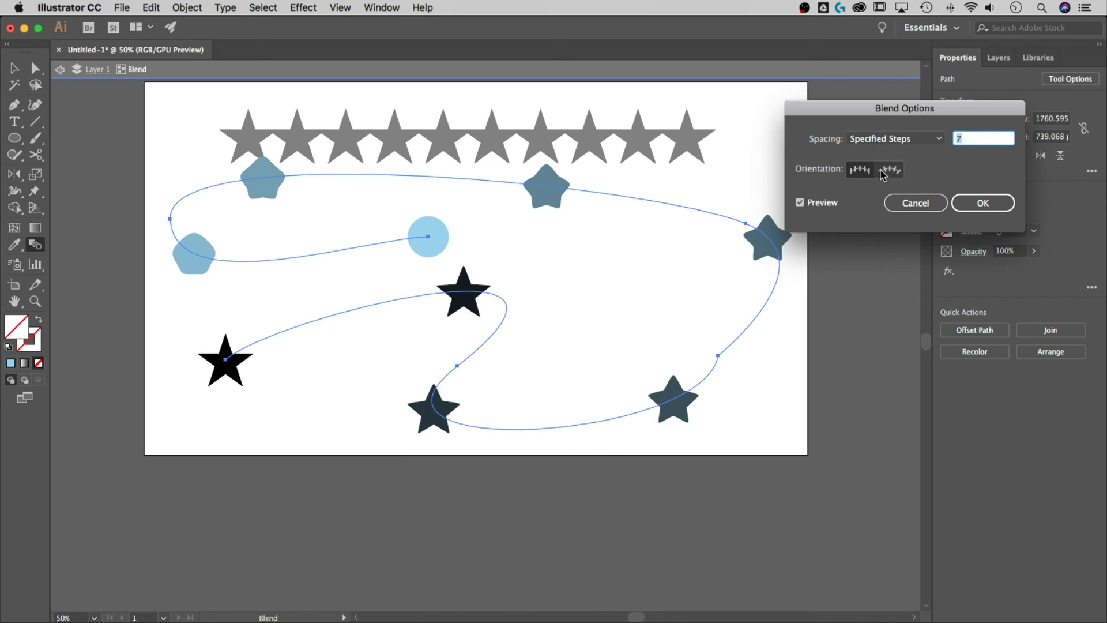
text(12)
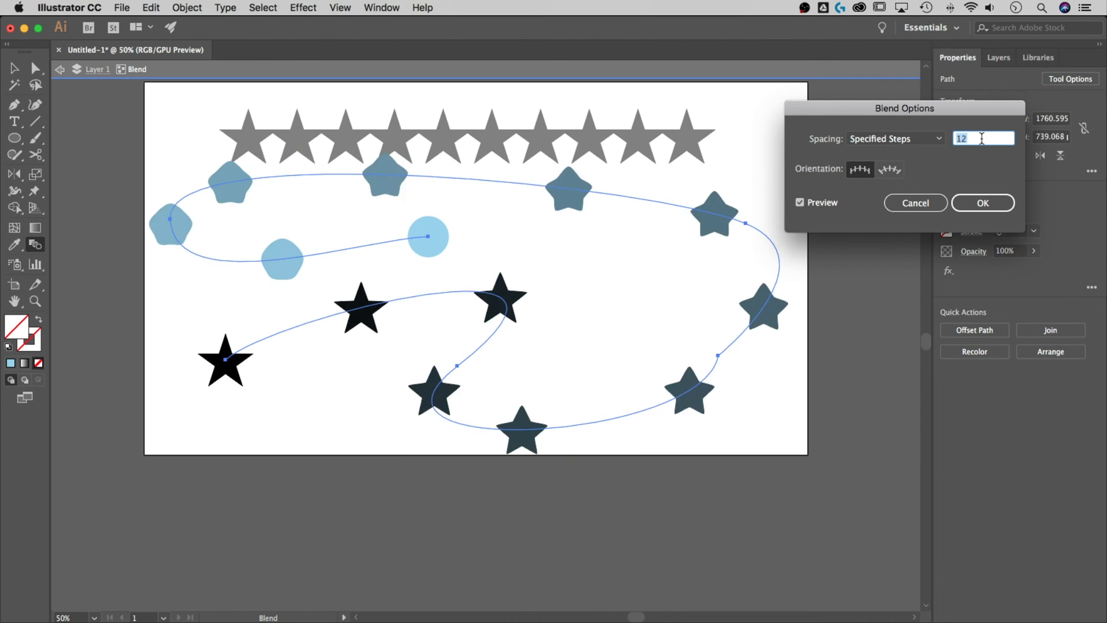
key(Up)
key(Up)
key(Up)
key(Up)
key(Up)
key(Up)
key(Up)
key(Up)
key(Up)
key(Up)
key(Up)
key(Up)
key(Up)
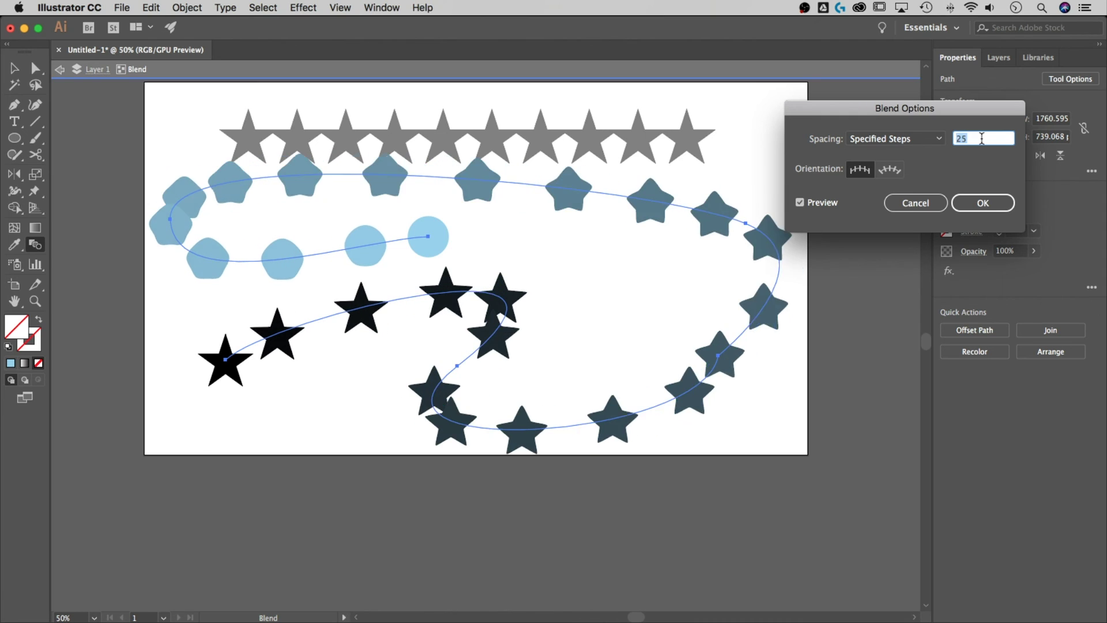
key(Up)
key(Up)
key(Up)
key(Up)
key(Up)
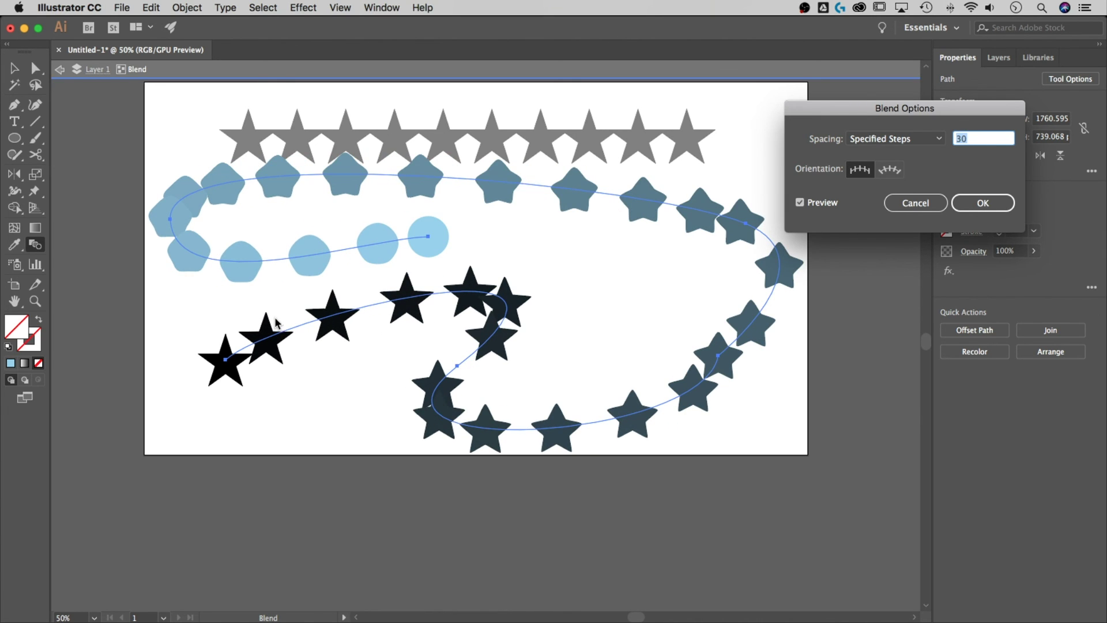
click(983, 203)
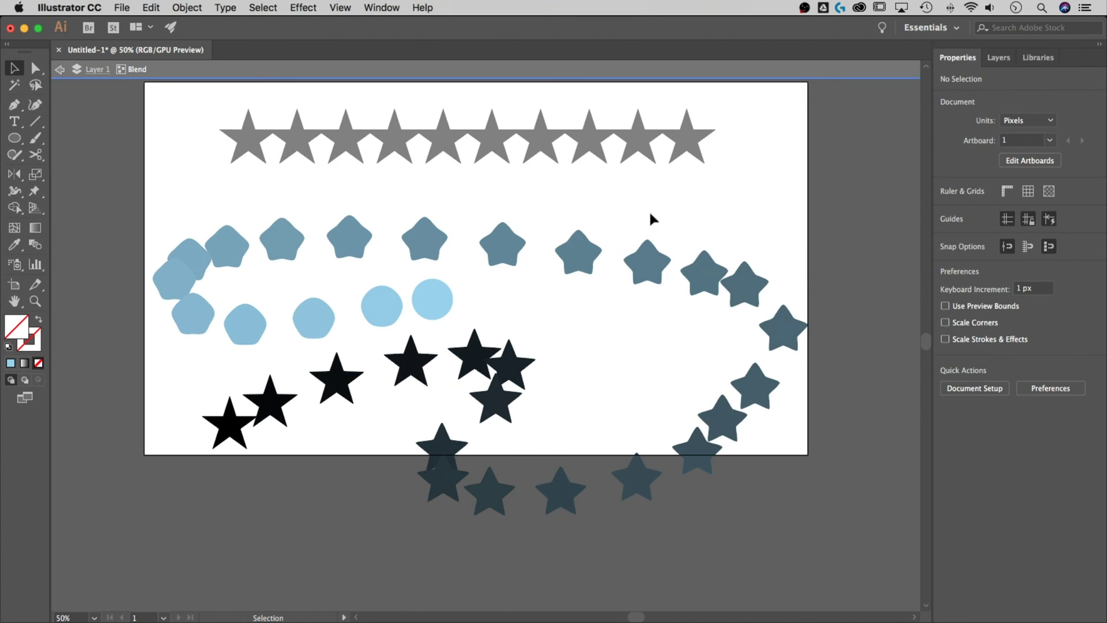
- Exit isolation mode and drag the looping star blend about 70 px higher
double_click(834, 151)
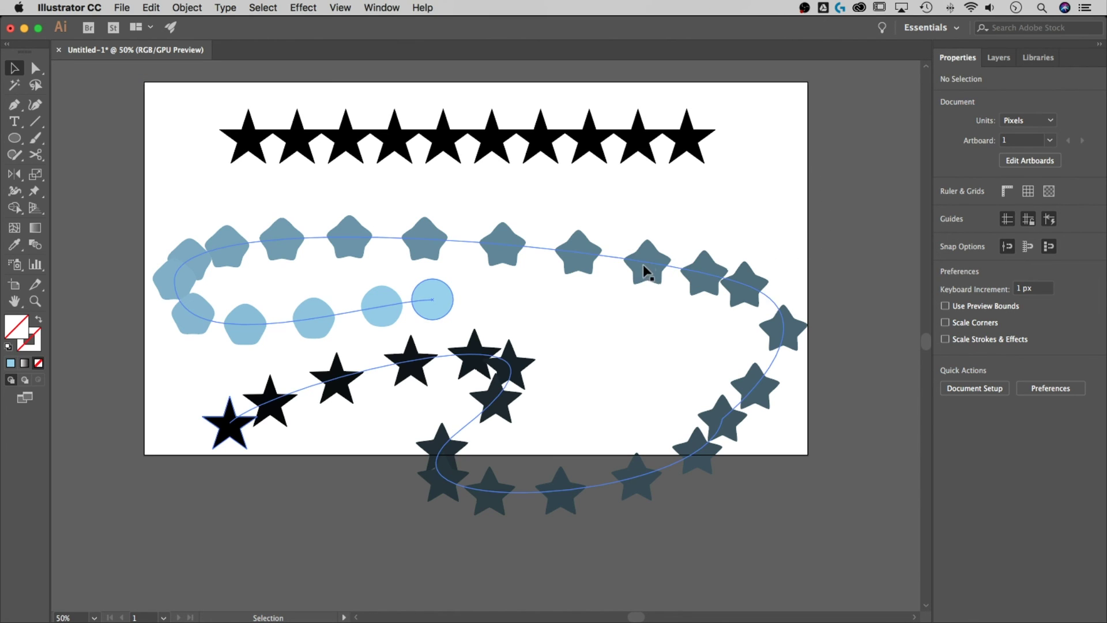
drag(649, 265, 655, 224)
click(880, 171)
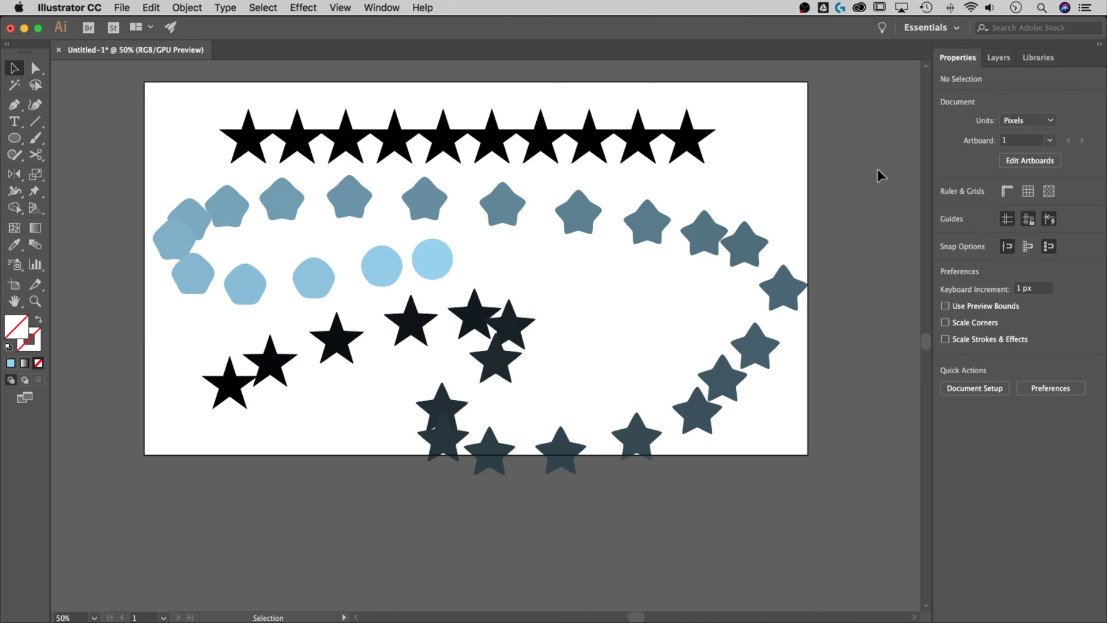